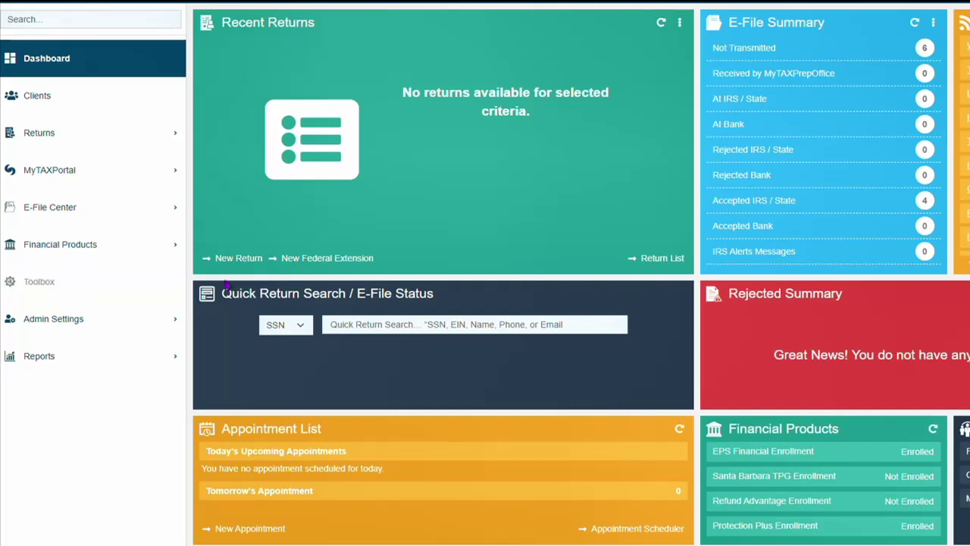
Create a 1040 - Individual return for a new client in forms mode and set the filing status to Head of Household
{"action": "left_click", "coordinate": [256, 259]}
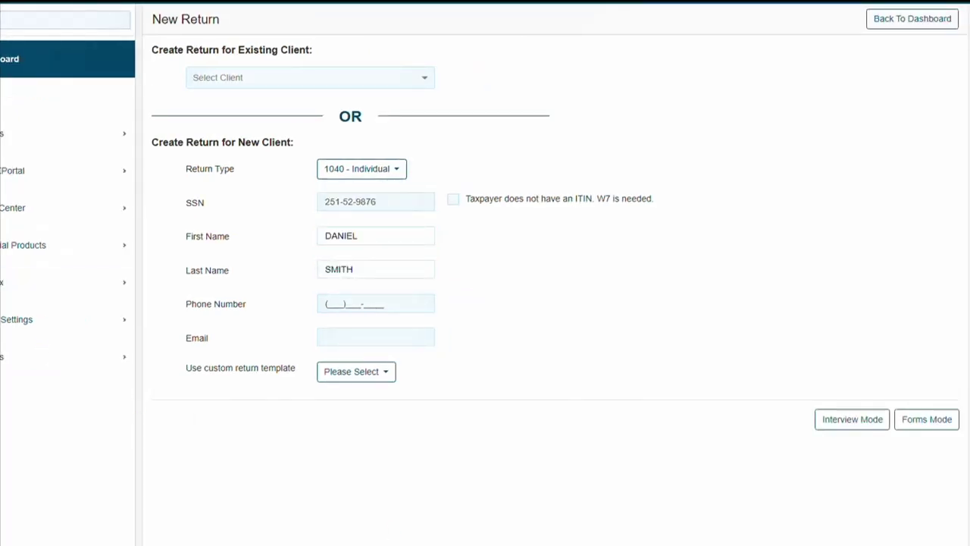
{"action": "left_click", "coordinate": [941, 429]}
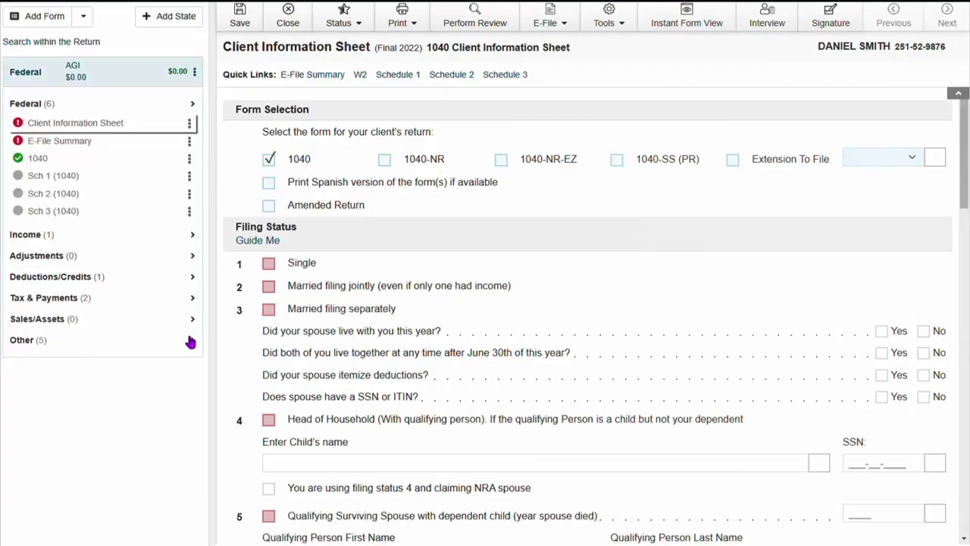
{"action": "scroll", "coordinate": [259, 368], "scroll_direction": "down", "scroll_amount": 2}
{"action": "left_click", "coordinate": [269, 295]}
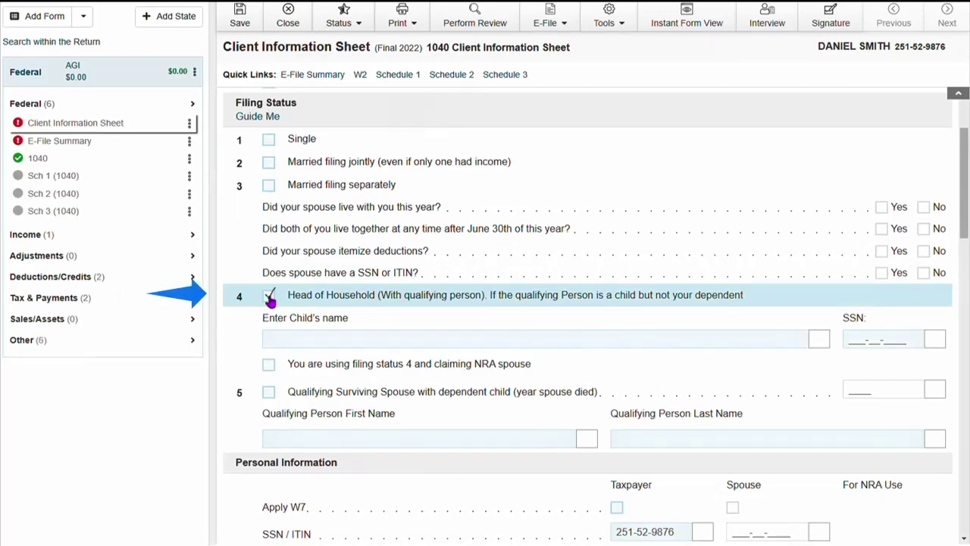
Enter the taxpayer's US street address and ZIP code on the Client Information Sheet
{"action": "scroll", "coordinate": [270, 300], "scroll_direction": "down", "scroll_amount": 2}
{"action": "scroll", "coordinate": [271, 303], "scroll_direction": "down", "scroll_amount": 4}
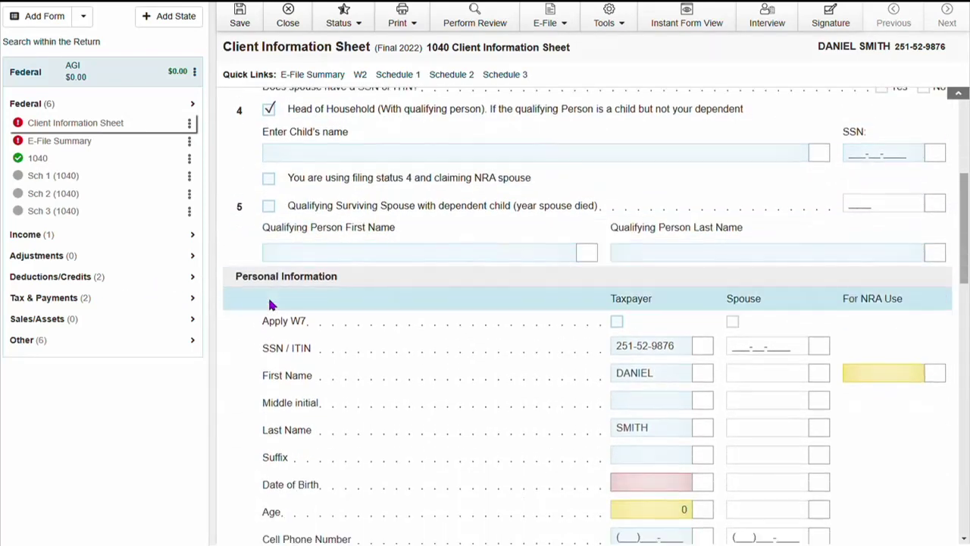
{"action": "scroll", "coordinate": [270, 303], "scroll_direction": "down", "scroll_amount": 1}
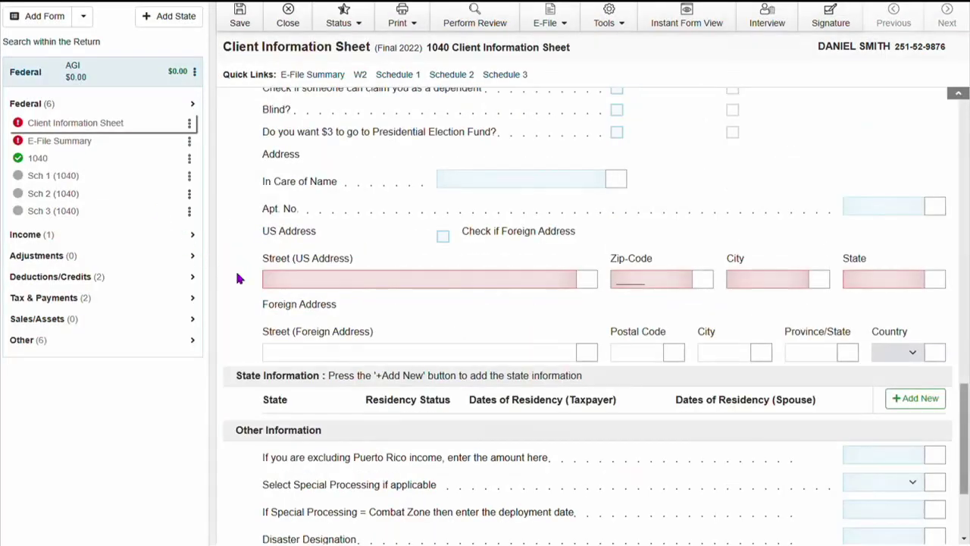
{"action": "left_click", "coordinate": [279, 277]}
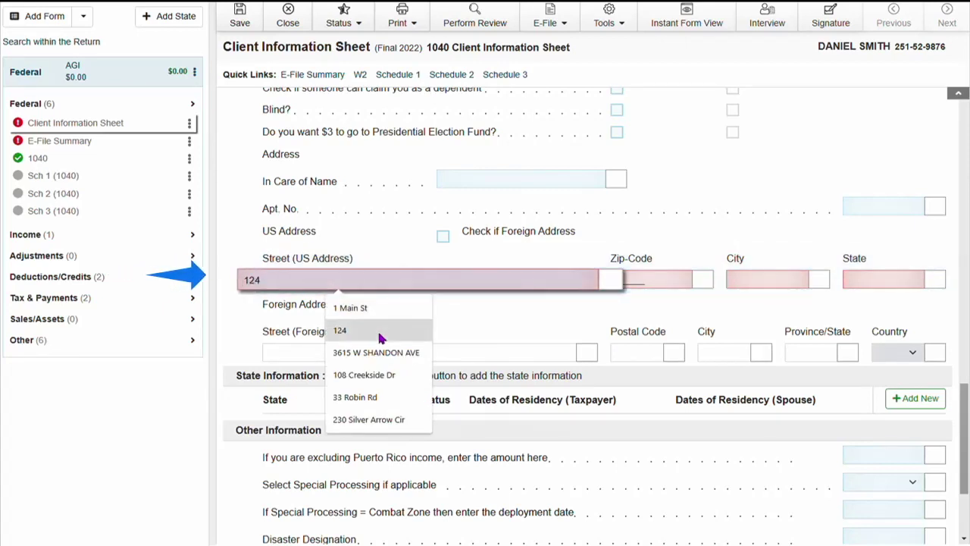
{"action": "left_click", "coordinate": [386, 353]}
{"action": "left_click", "coordinate": [637, 277]}
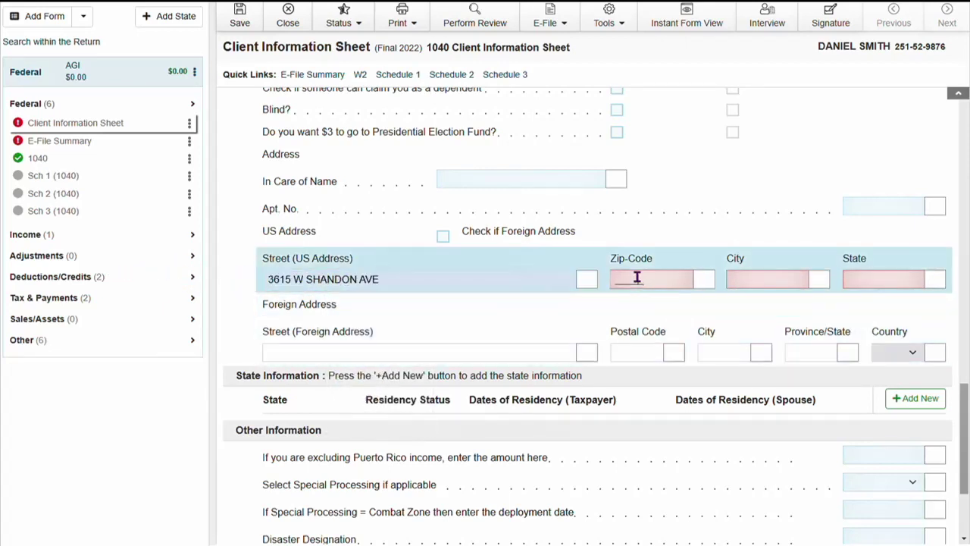
{"action": "type", "text": "303"}
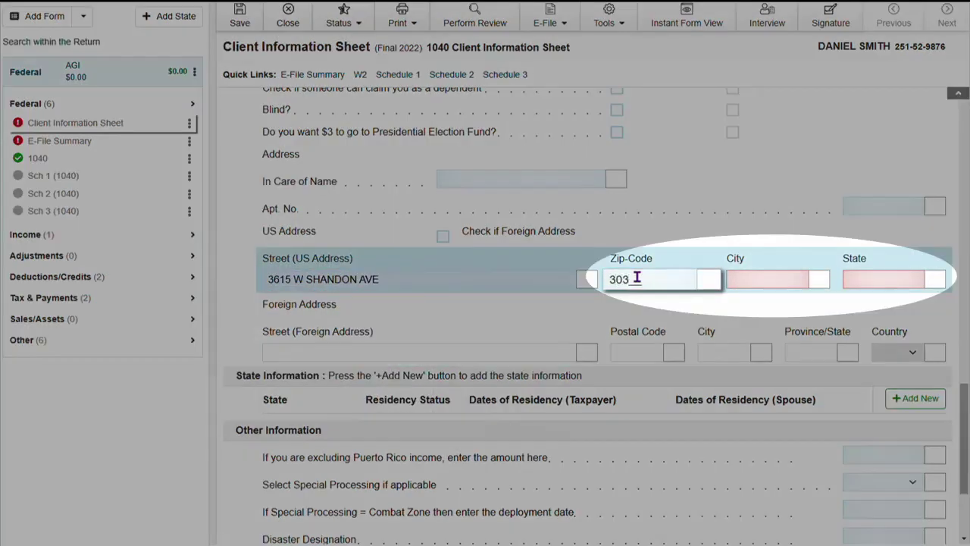
{"action": "type", "text": "03"}
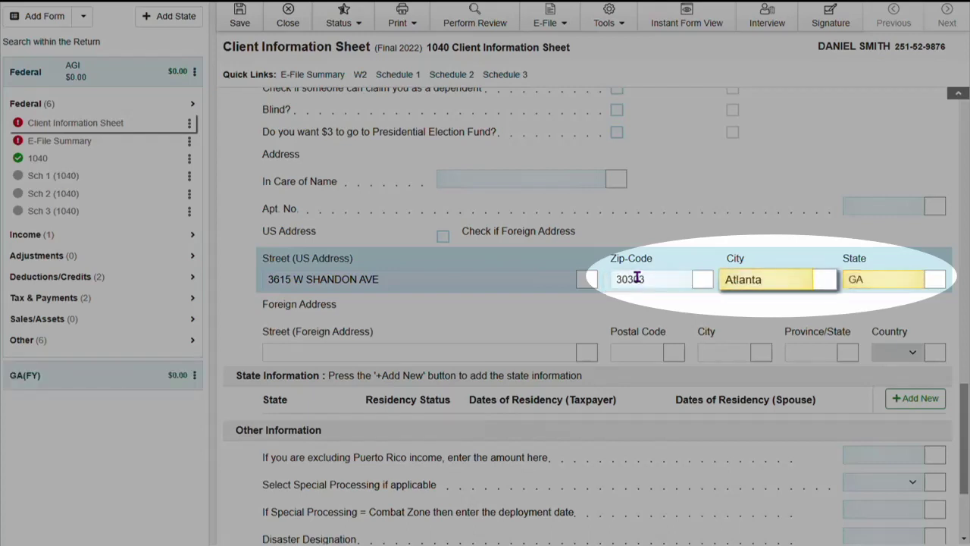
{"action": "left_click", "coordinate": [779, 286]}
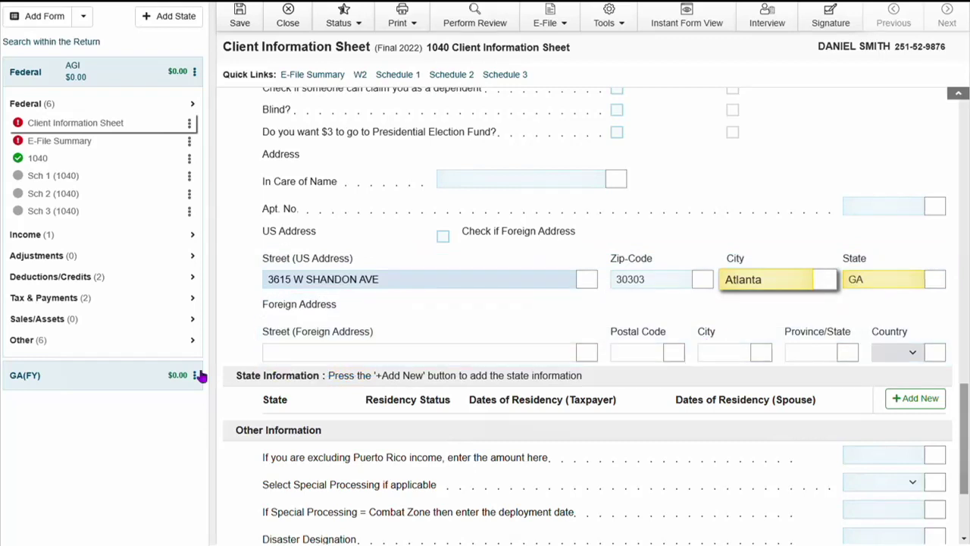
Answer No to the Form 1095-A and 2022 digital asset questions under Other Information
{"action": "scroll", "coordinate": [257, 381], "scroll_direction": "down", "scroll_amount": 2}
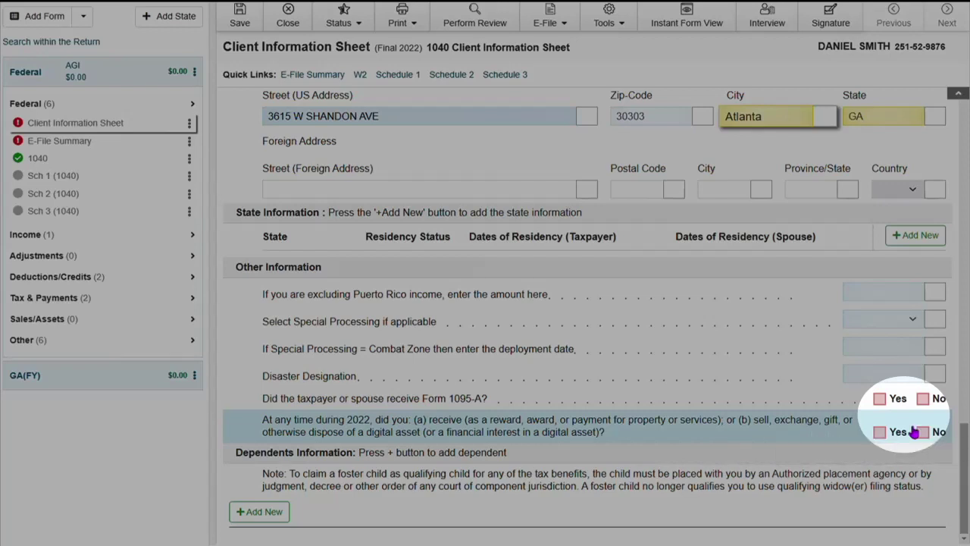
{"action": "left_click", "coordinate": [923, 399]}
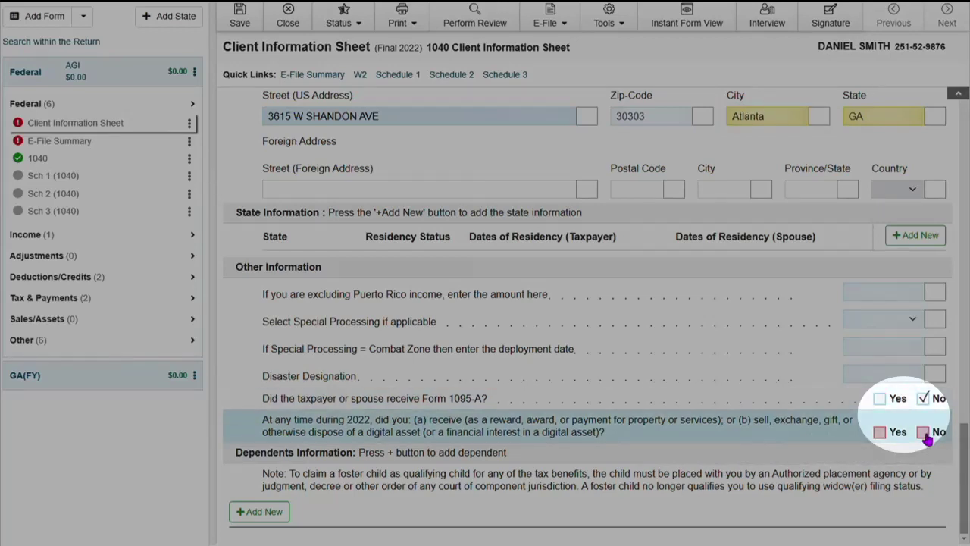
{"action": "left_click", "coordinate": [924, 432]}
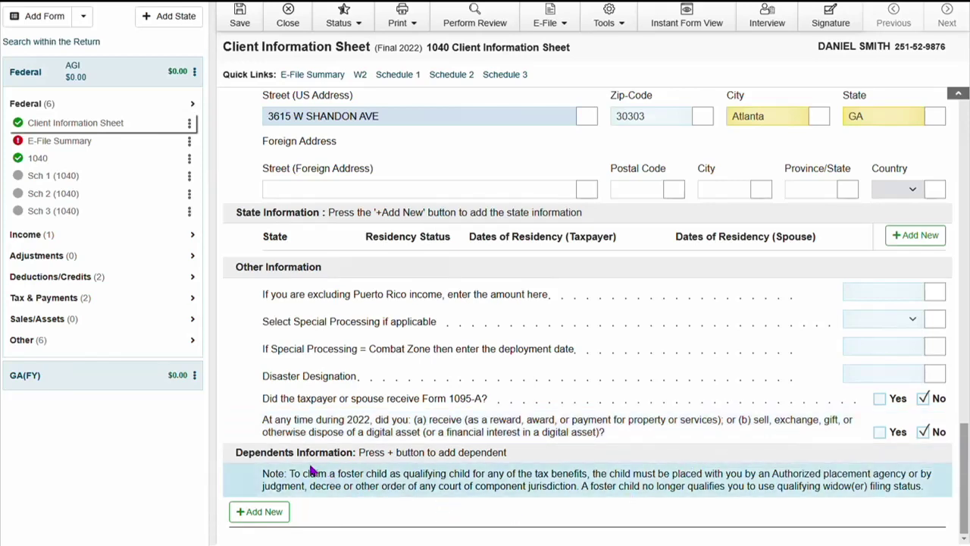
Add a dependent daughter who lives with the taxpayer for 12 months, with the dependent's name, SSN and birth date
{"action": "left_click", "coordinate": [267, 512]}
{"action": "scroll", "coordinate": [296, 483], "scroll_direction": "down", "scroll_amount": 4}
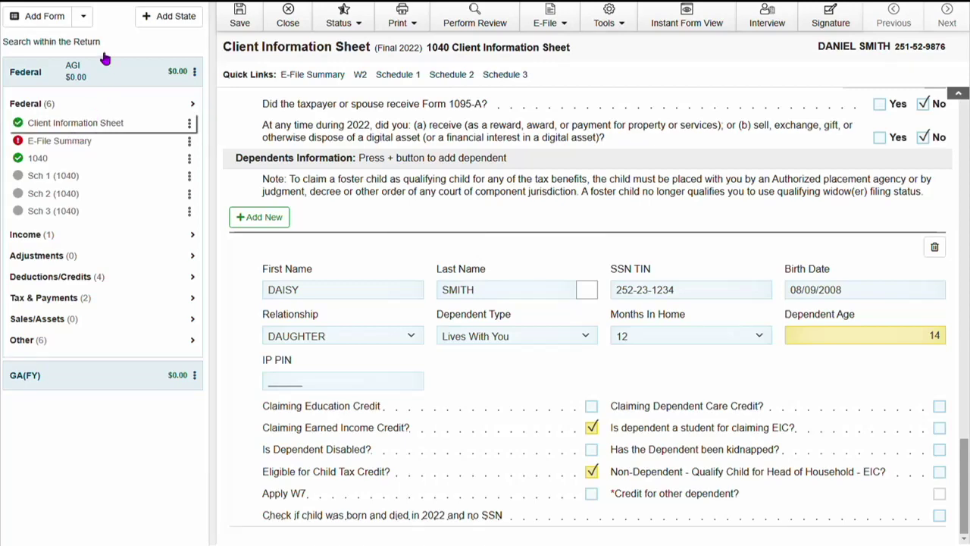
Add a W-2 for the taxpayer from Fahmy Enterprises LLC, with the employer's details and wages of 25,950
{"action": "left_click", "coordinate": [85, 18]}
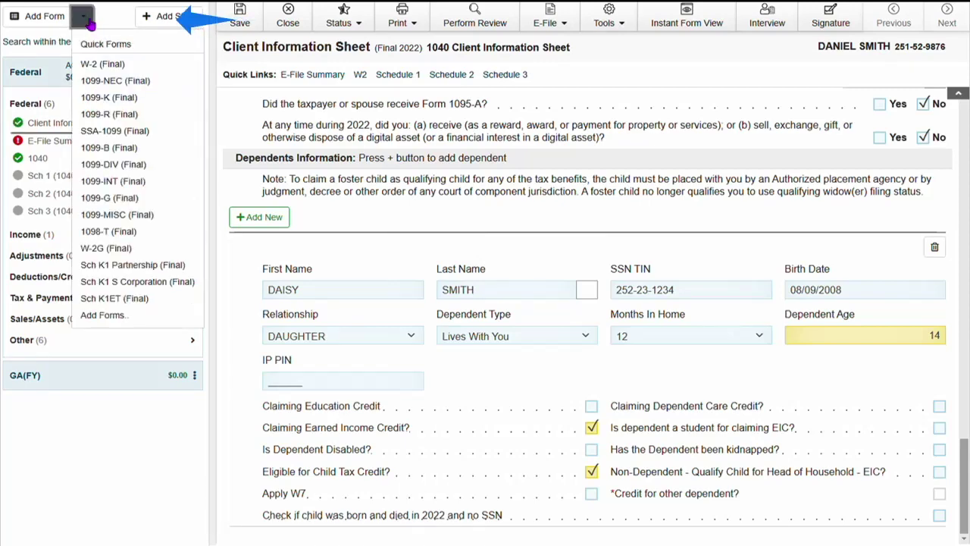
{"action": "left_click", "coordinate": [97, 67]}
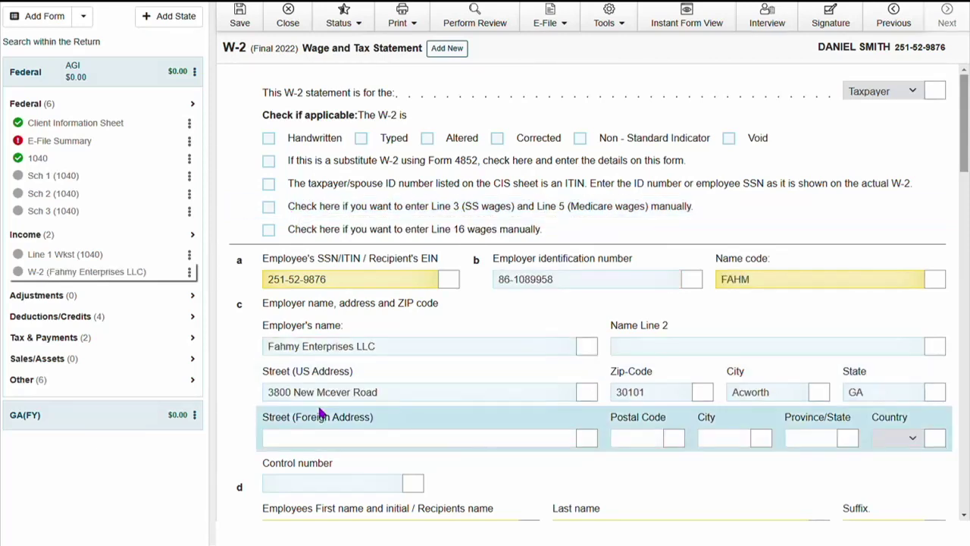
{"action": "scroll", "coordinate": [321, 411], "scroll_direction": "down", "scroll_amount": 1}
{"action": "scroll", "coordinate": [320, 411], "scroll_direction": "down", "scroll_amount": 5}
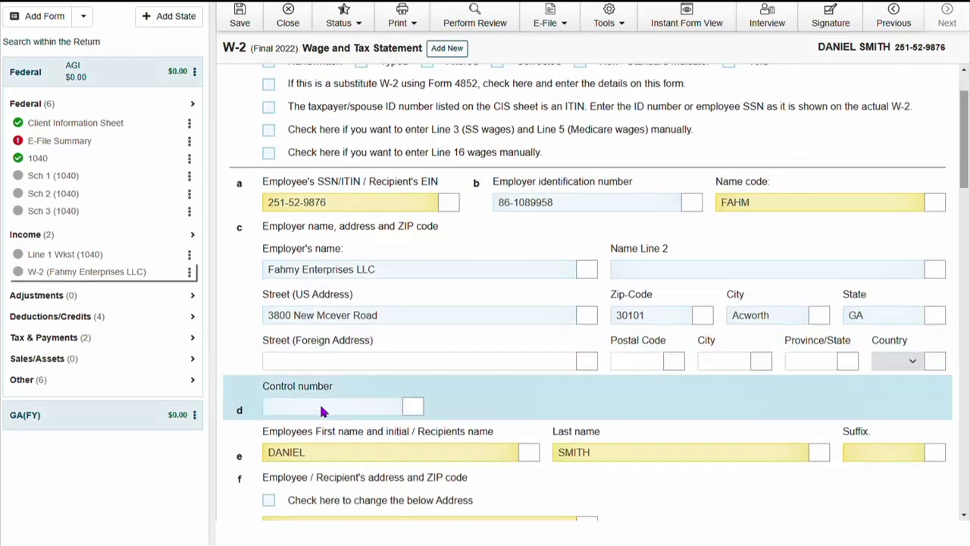
{"action": "scroll", "coordinate": [320, 411], "scroll_direction": "down", "scroll_amount": 1}
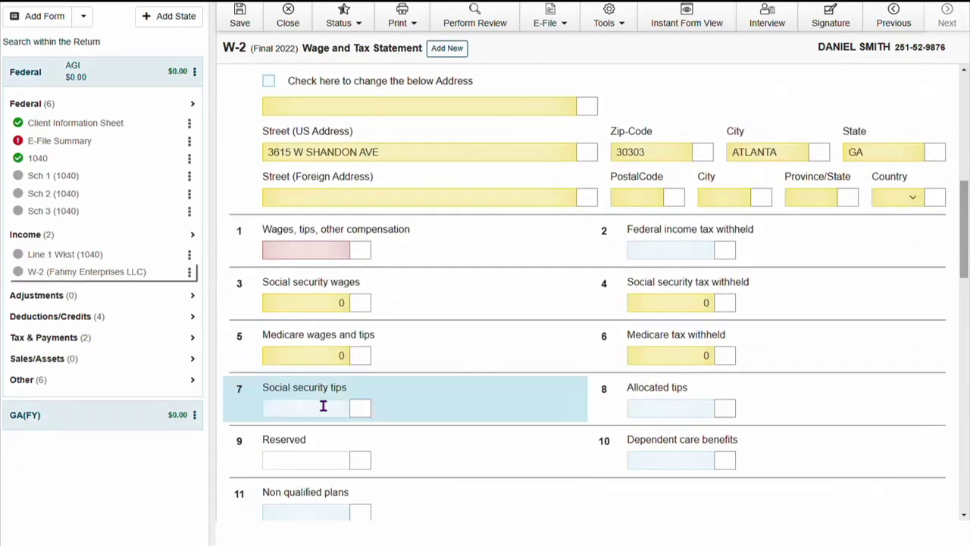
{"action": "left_click", "coordinate": [308, 249]}
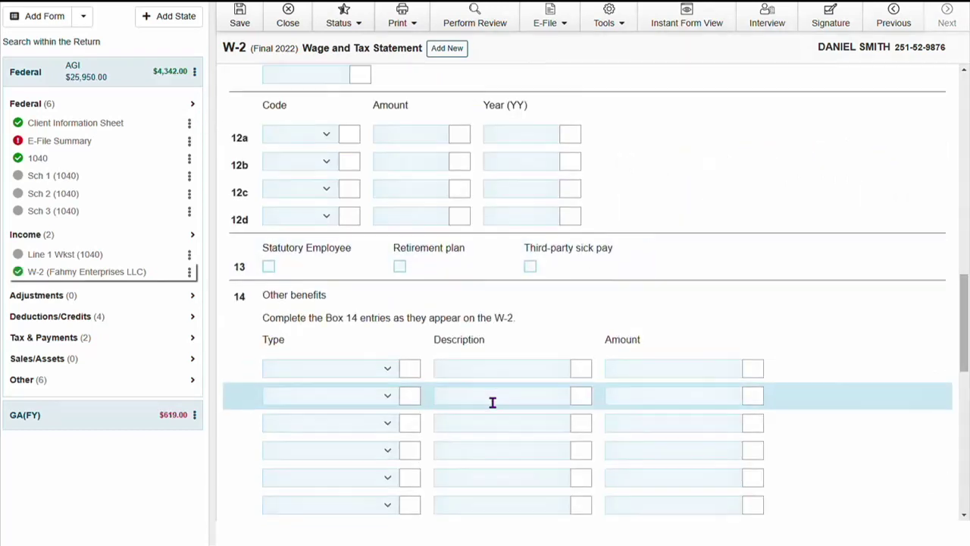
Add a GA state entry to the W-2 with the employer's state ID number and state income tax of 1,000
{"action": "scroll", "coordinate": [492, 402], "scroll_direction": "down", "scroll_amount": 4}
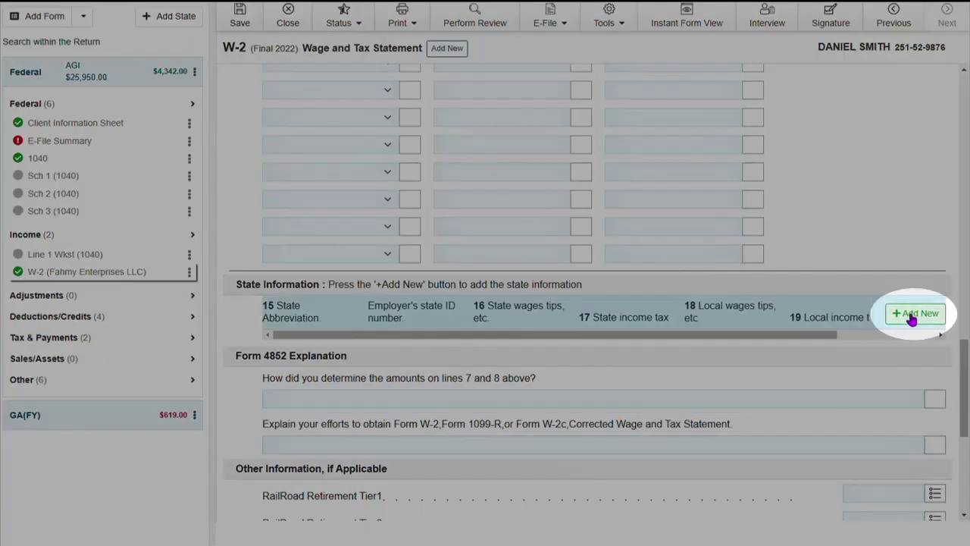
{"action": "left_click", "coordinate": [912, 317]}
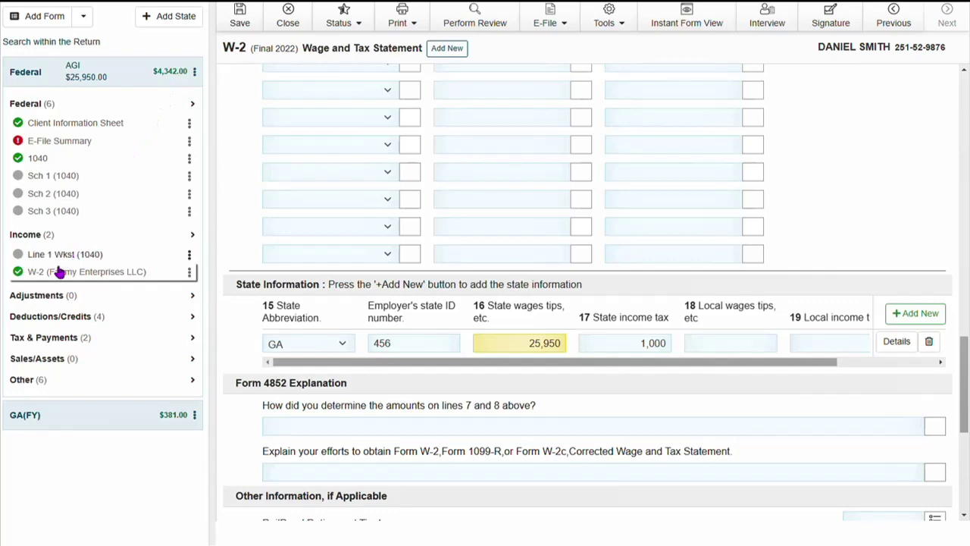
Complete the outstanding eligibility rule questions on the Sch EIC worksheet among the deductions and credits
{"action": "left_click", "coordinate": [44, 321]}
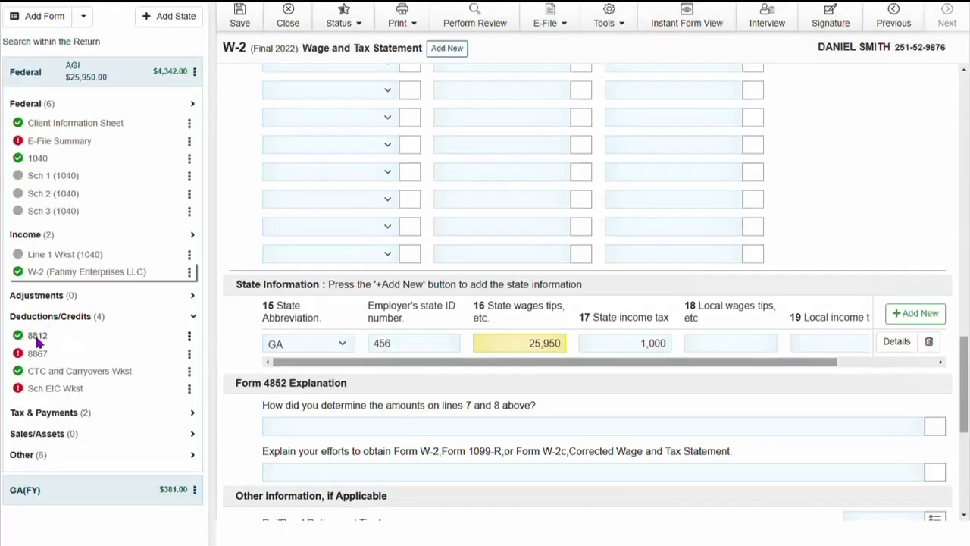
{"action": "left_click", "coordinate": [45, 389]}
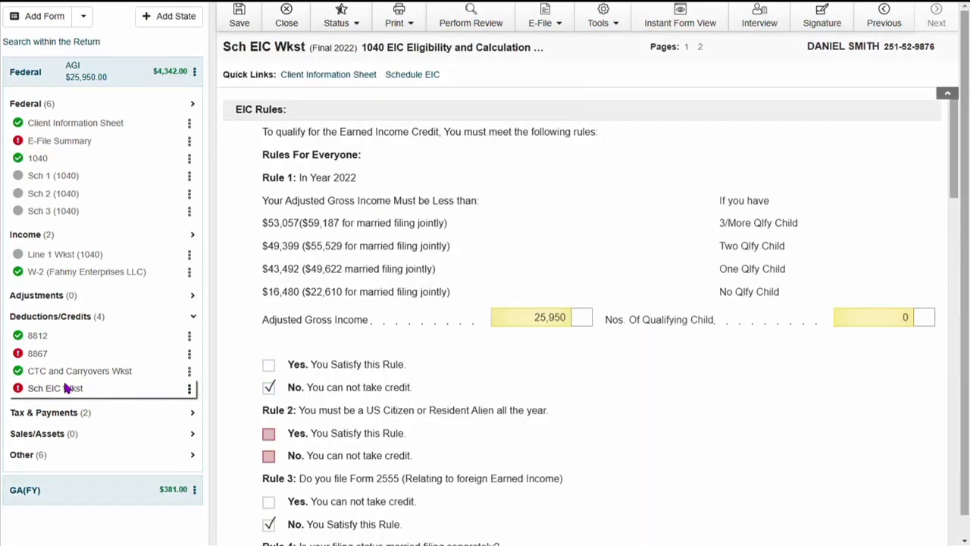
{"action": "scroll", "coordinate": [404, 409], "scroll_direction": "down", "scroll_amount": 3}
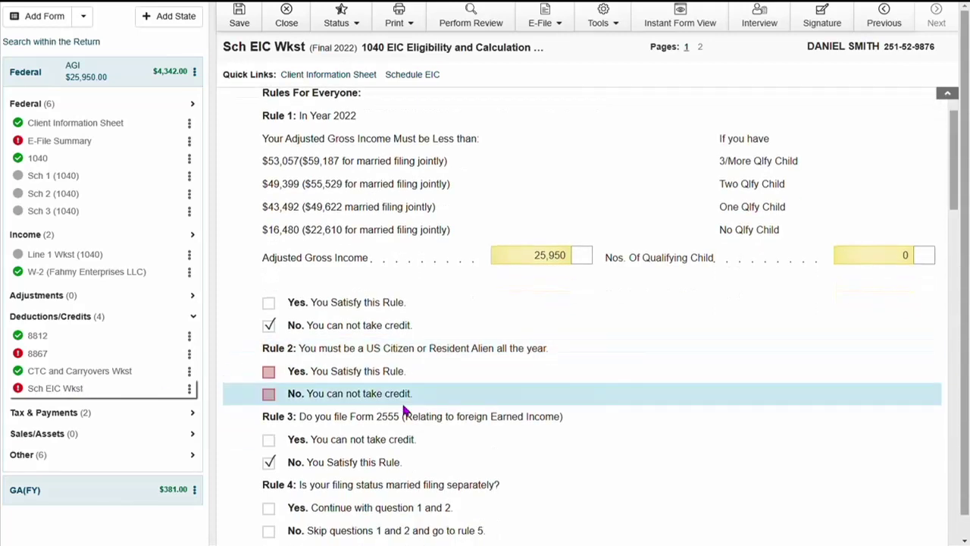
{"action": "scroll", "coordinate": [403, 410], "scroll_direction": "down", "scroll_amount": 2}
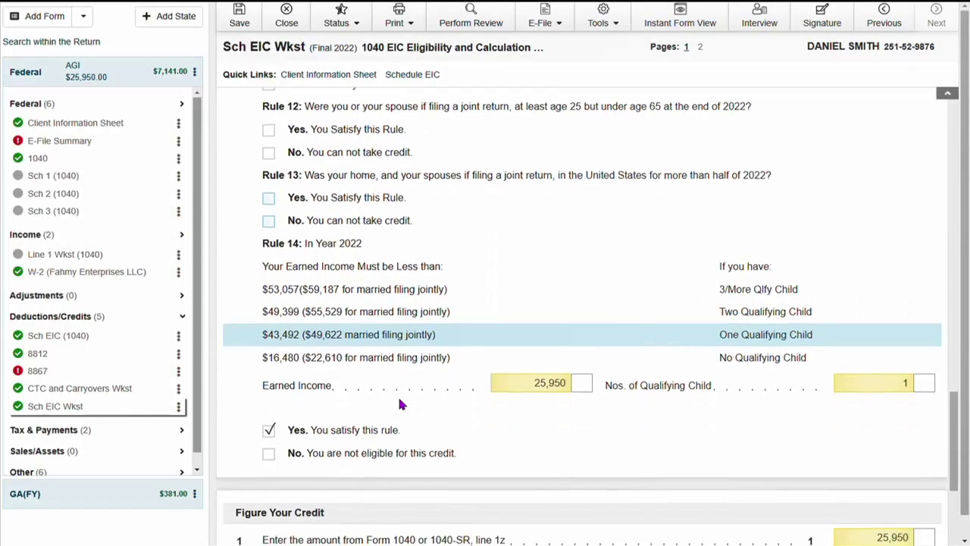
Examine the earned income credit calculation and the child tax credit lines on the CTC and Carryovers worksheet
{"action": "scroll", "coordinate": [402, 405], "scroll_direction": "down", "scroll_amount": 3}
{"action": "scroll", "coordinate": [401, 405], "scroll_direction": "down", "scroll_amount": 8}
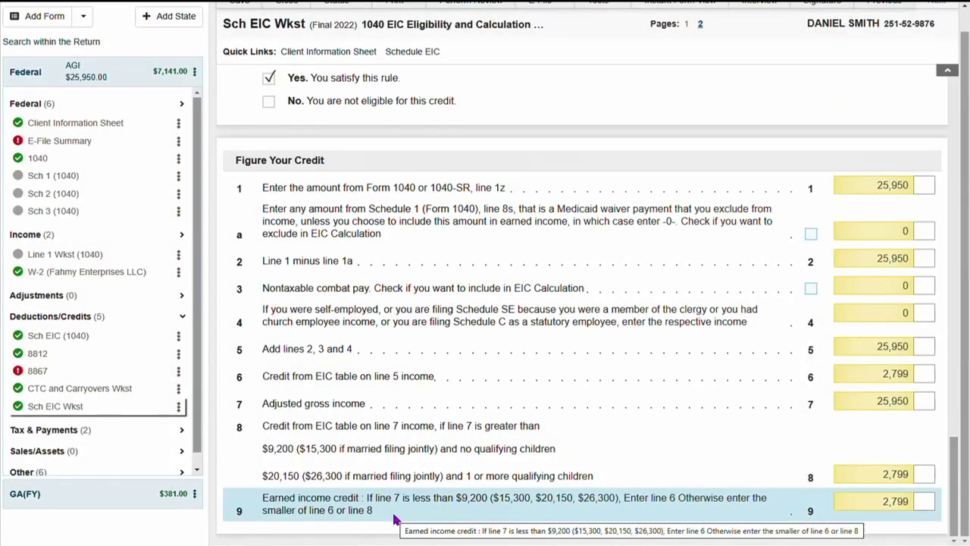
{"action": "left_click", "coordinate": [47, 390]}
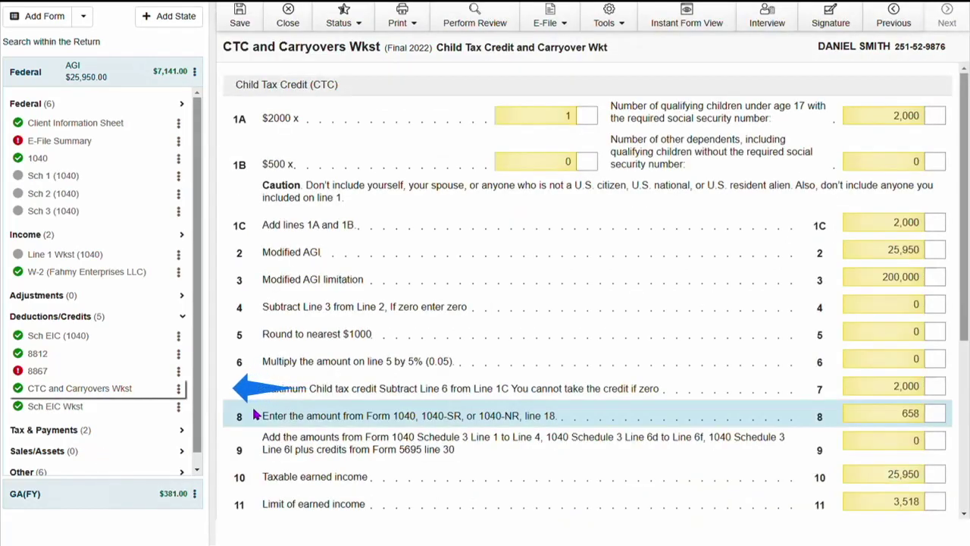
{"action": "scroll", "coordinate": [333, 422], "scroll_direction": "down", "scroll_amount": 3}
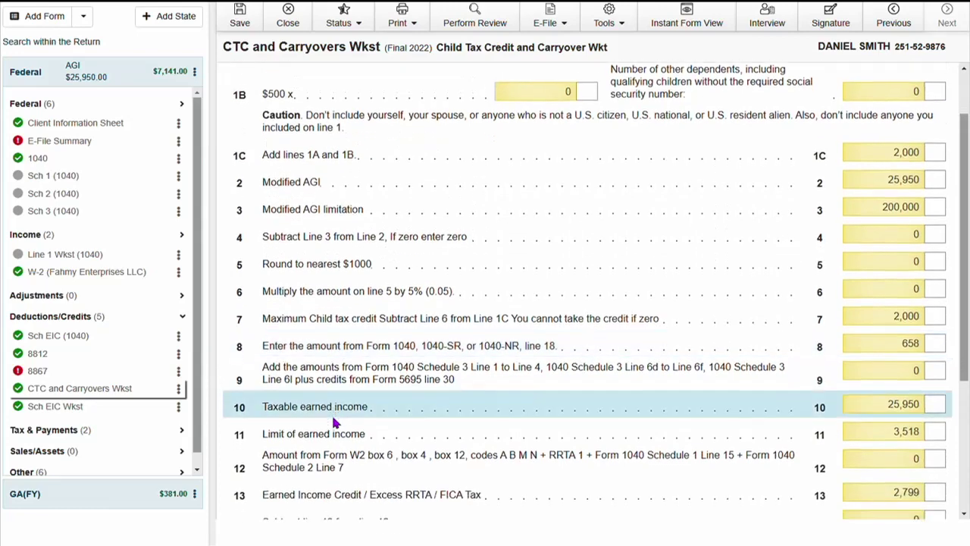
Mark EIC, CTC/ACTC/ODC and HOH as the benefits claimed in Part I of Form 8867
{"action": "left_click", "coordinate": [38, 370]}
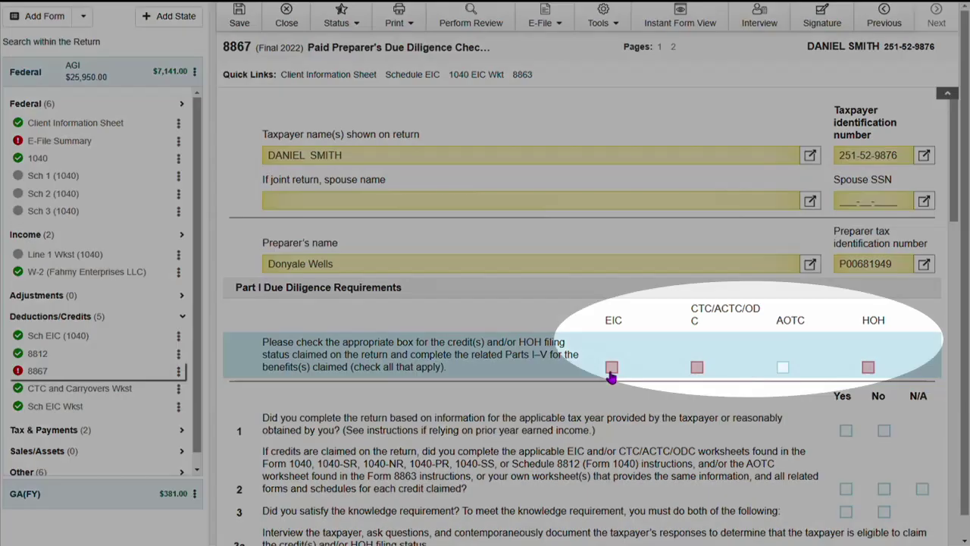
{"action": "left_click", "coordinate": [611, 367]}
{"action": "left_click", "coordinate": [695, 368]}
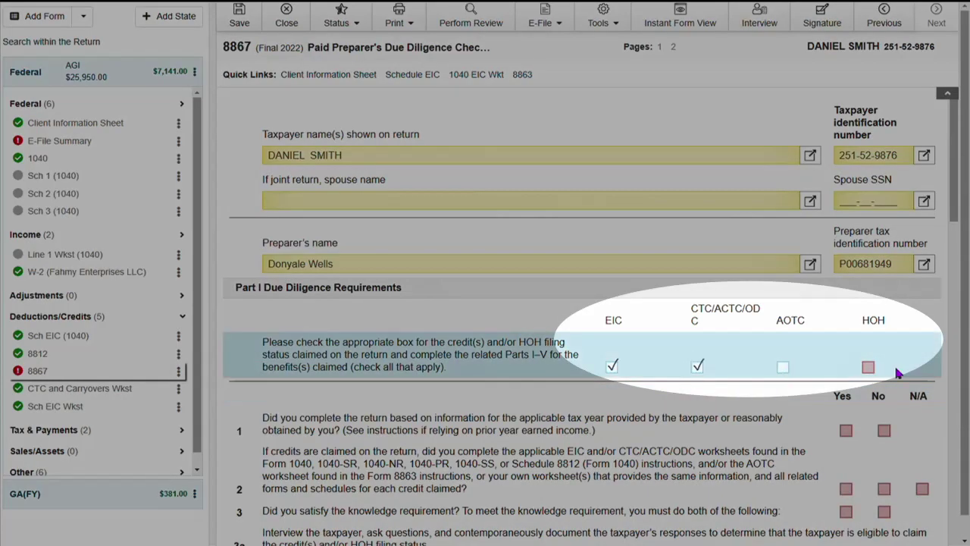
{"action": "left_click", "coordinate": [868, 367]}
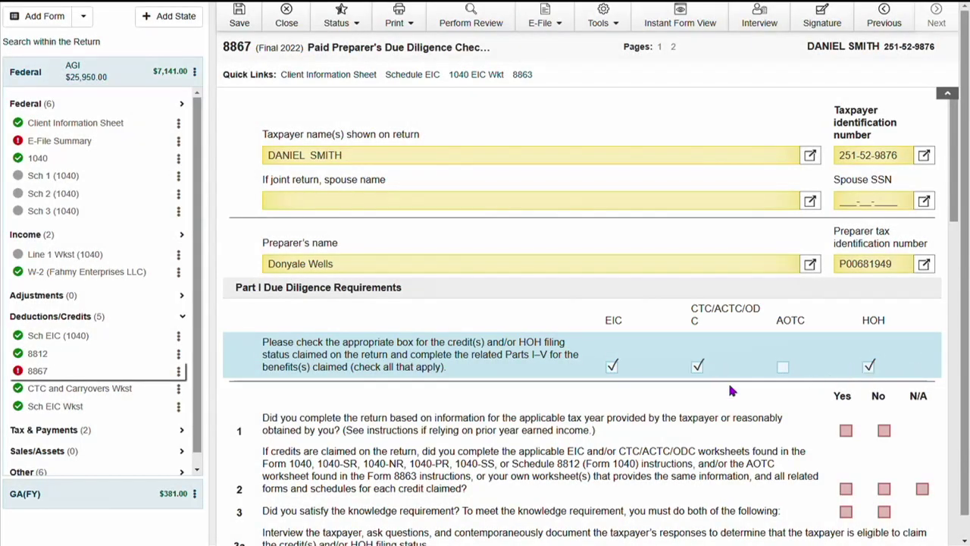
Answer Yes to due diligence questions 1, 2, 3 and 5 and No to question 4 on Form 8867
{"action": "left_click", "coordinate": [846, 431]}
{"action": "left_click", "coordinate": [846, 489]}
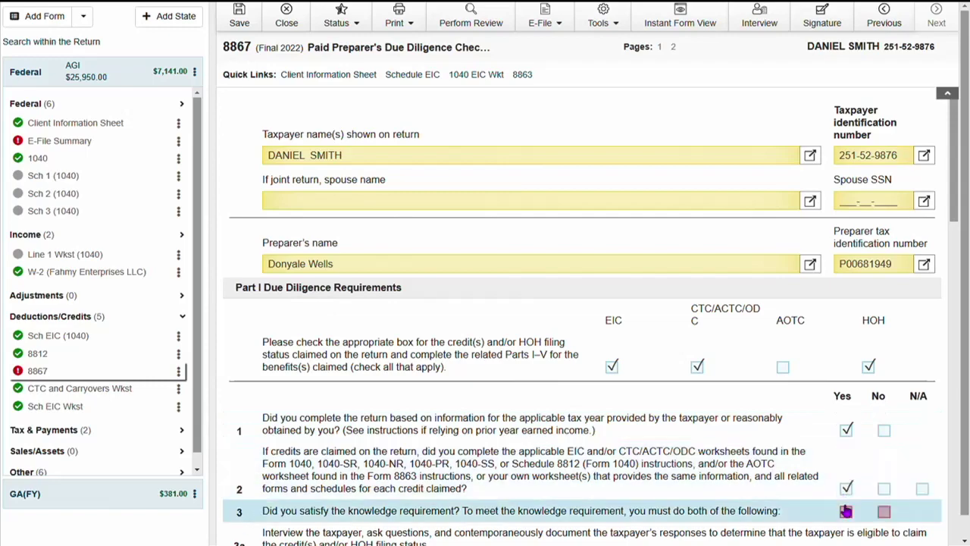
{"action": "left_click", "coordinate": [846, 510]}
{"action": "scroll", "coordinate": [843, 510], "scroll_direction": "down", "scroll_amount": 2}
{"action": "scroll", "coordinate": [843, 510], "scroll_direction": "down", "scroll_amount": 2}
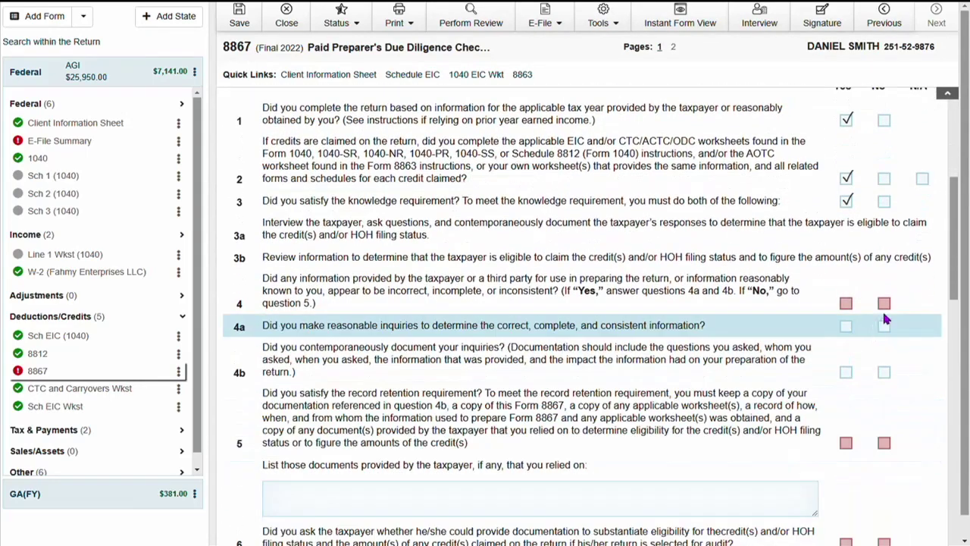
{"action": "left_click", "coordinate": [884, 304]}
{"action": "scroll", "coordinate": [847, 443], "scroll_direction": "down", "scroll_amount": 1}
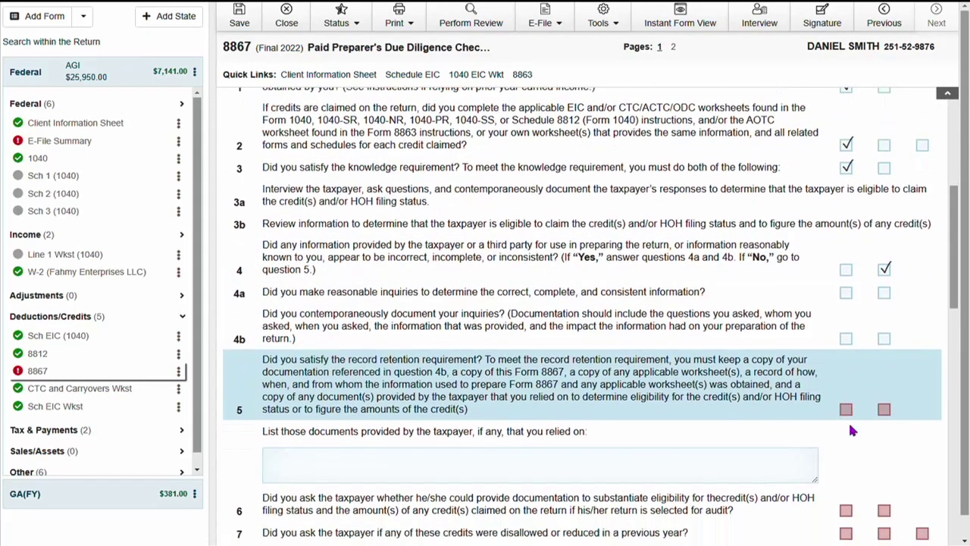
{"action": "left_click", "coordinate": [846, 381]}
List DL, SSC as the documents relied on, then answer Yes to questions 6 and 7 and N/A to question 7a
{"action": "left_click", "coordinate": [436, 430]}
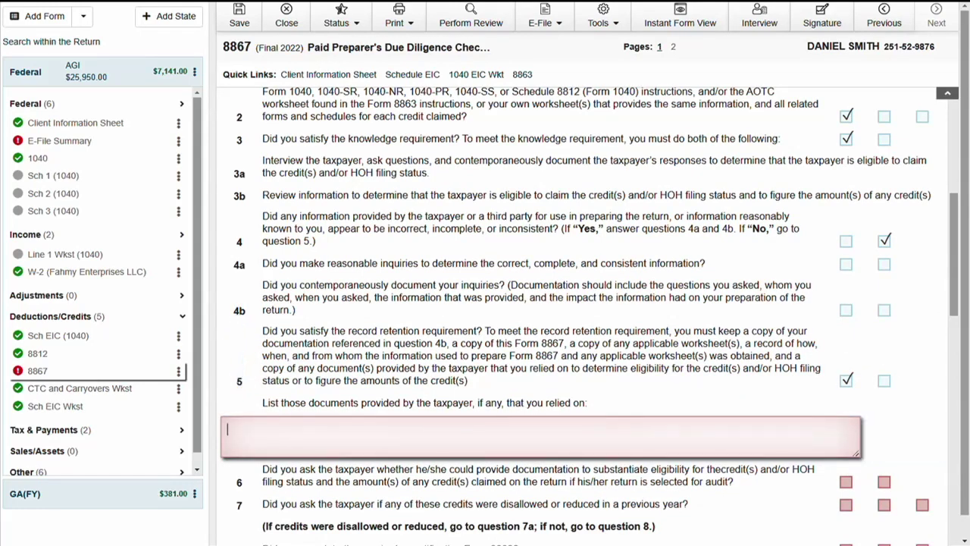
{"action": "type", "text": "DL, SSC"}
{"action": "scroll", "coordinate": [695, 353], "scroll_direction": "down", "scroll_amount": 3}
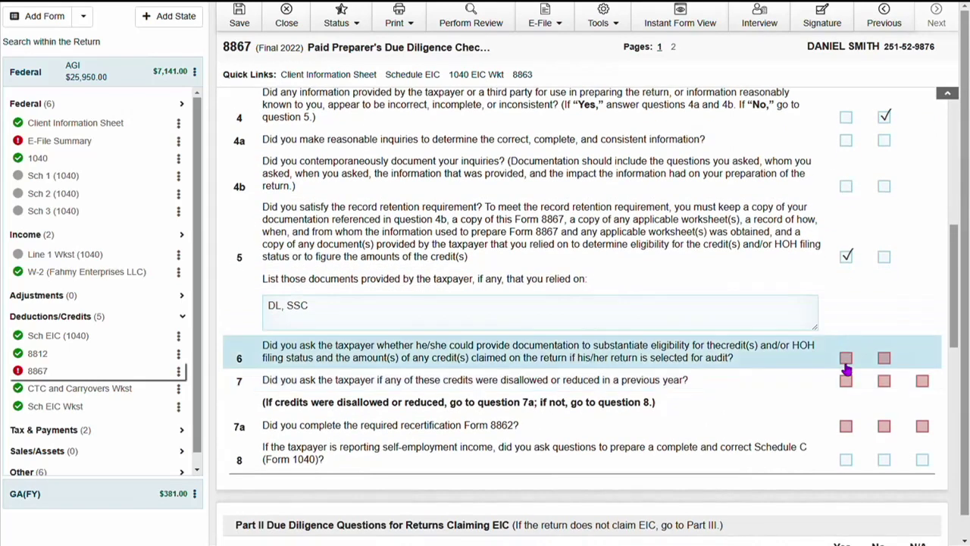
{"action": "left_click", "coordinate": [845, 358]}
{"action": "left_click", "coordinate": [846, 379]}
{"action": "left_click", "coordinate": [922, 425]}
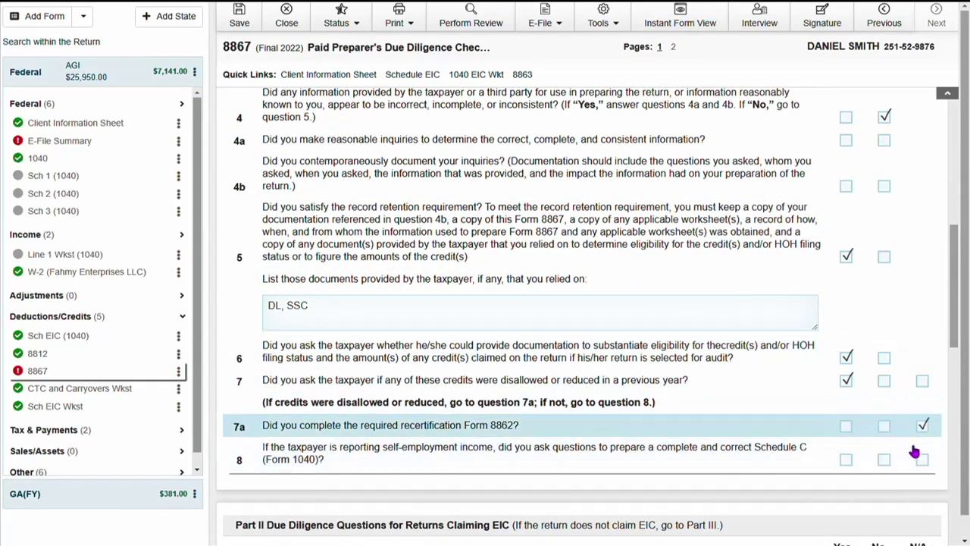
Complete the remaining due diligence questions in Parts II to VI of Form 8867, answering Yes to 9a, 14 and 15
{"action": "scroll", "coordinate": [914, 452], "scroll_direction": "down", "scroll_amount": 6}
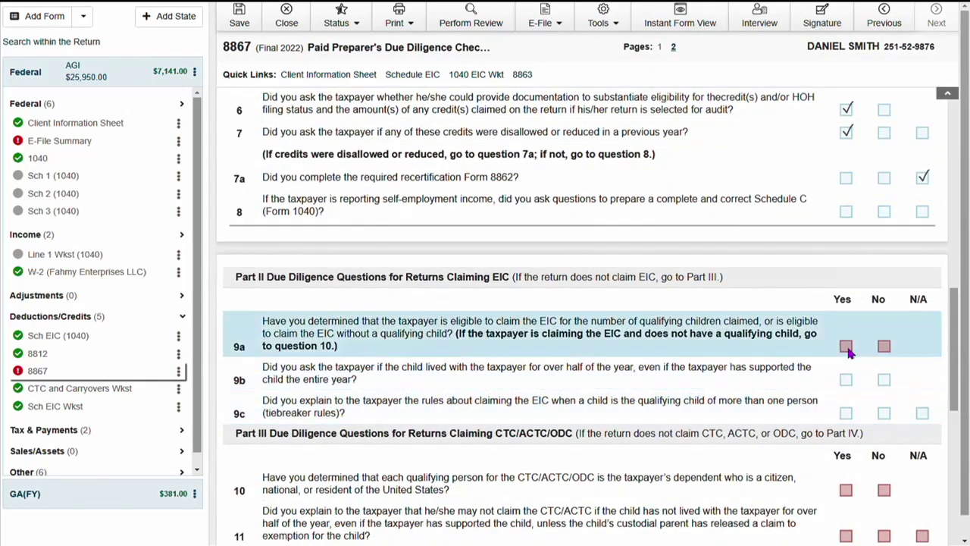
{"action": "left_click", "coordinate": [845, 346]}
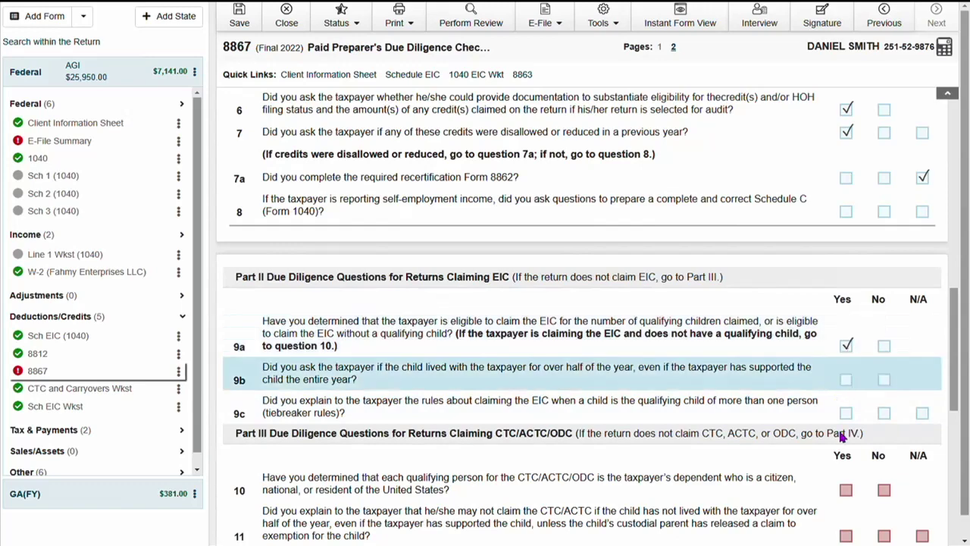
{"action": "scroll", "coordinate": [841, 435], "scroll_direction": "down", "scroll_amount": 3}
{"action": "left_click", "coordinate": [846, 365]}
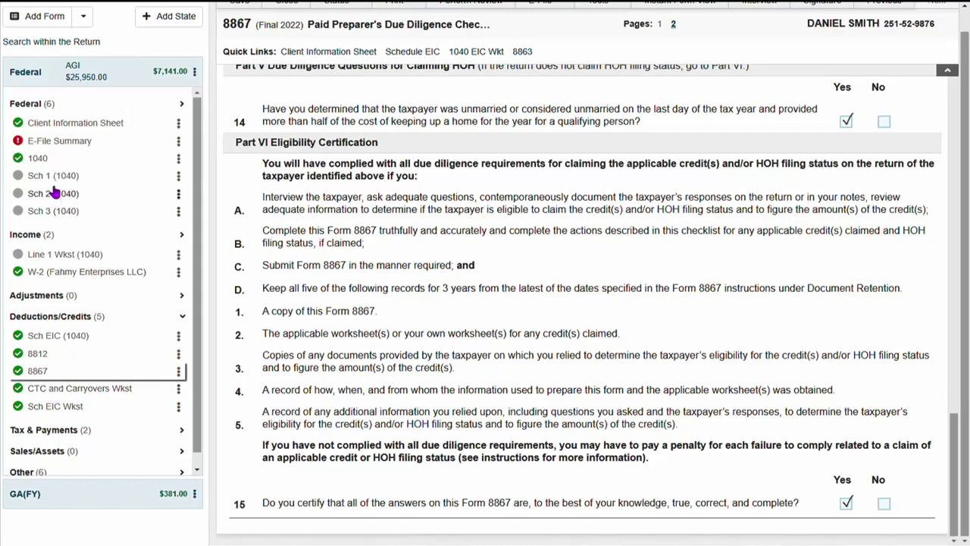
On the E-File Summary, set the signature date to 03/28/2023 and have the PIN generated from the last five SSN digits
{"action": "left_click", "coordinate": [65, 146]}
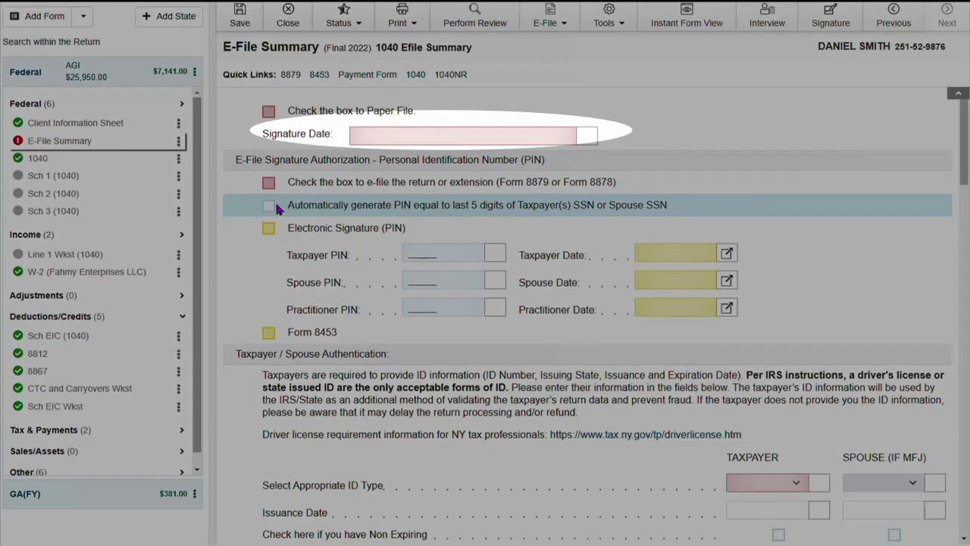
{"action": "left_click", "coordinate": [362, 139]}
{"action": "type", "text": "03/28/2023"}
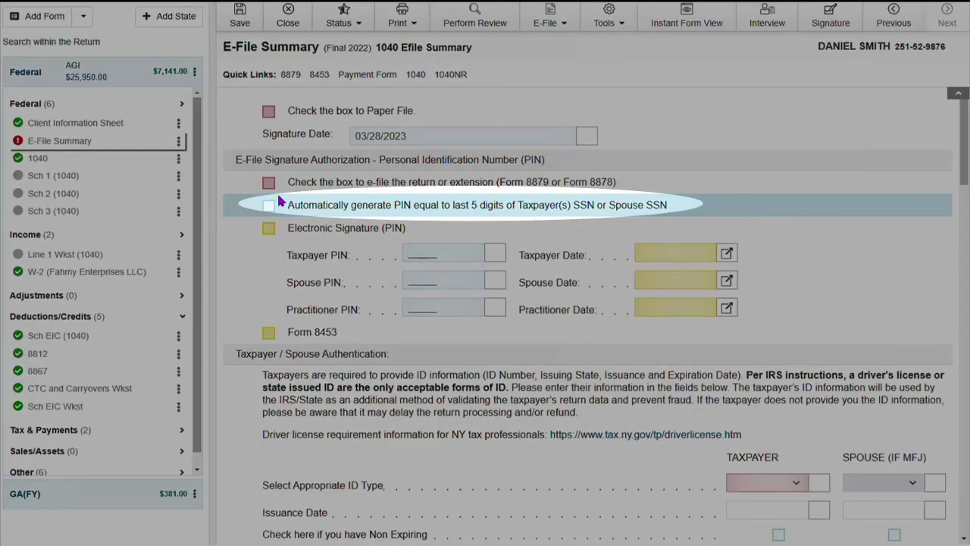
{"action": "left_click", "coordinate": [270, 205]}
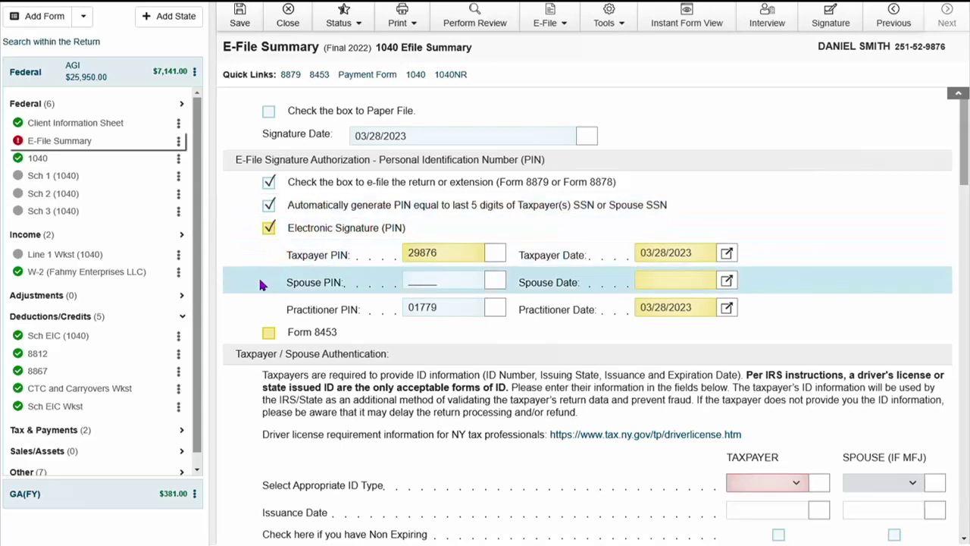
Fill in the taxpayer's GA driver's license details, issued 01/04/2018 and expiring 02/27/2026, and authorize the ERO firm for the taxpayer's PIN
{"action": "scroll", "coordinate": [265, 319], "scroll_direction": "down", "scroll_amount": 5}
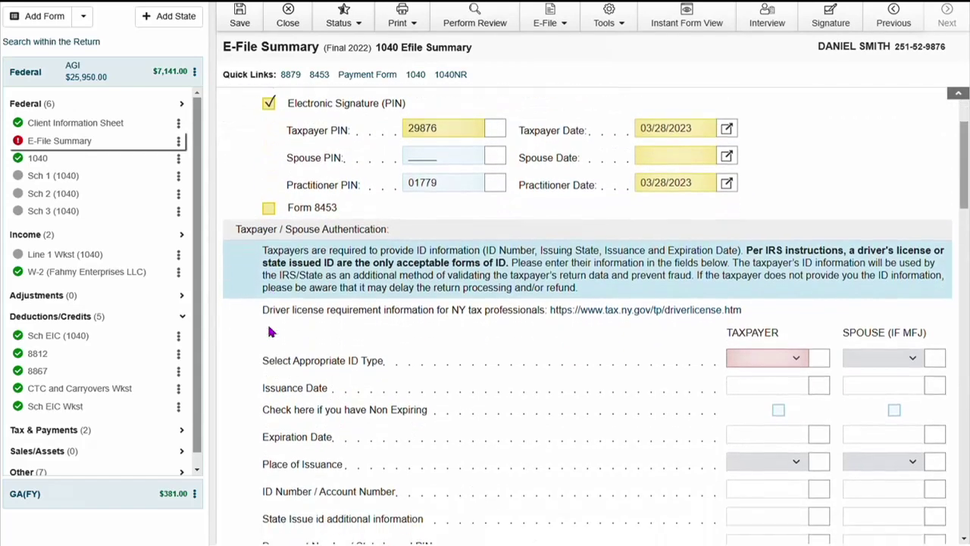
{"action": "scroll", "coordinate": [269, 332], "scroll_direction": "down", "scroll_amount": 1}
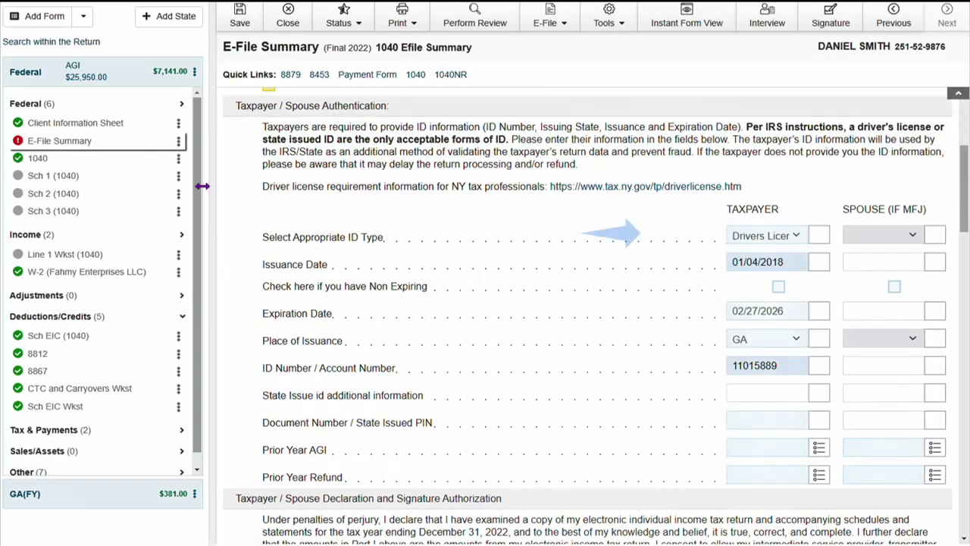
{"action": "scroll", "coordinate": [393, 388], "scroll_direction": "down", "scroll_amount": 3}
{"action": "scroll", "coordinate": [273, 447], "scroll_direction": "down", "scroll_amount": 8}
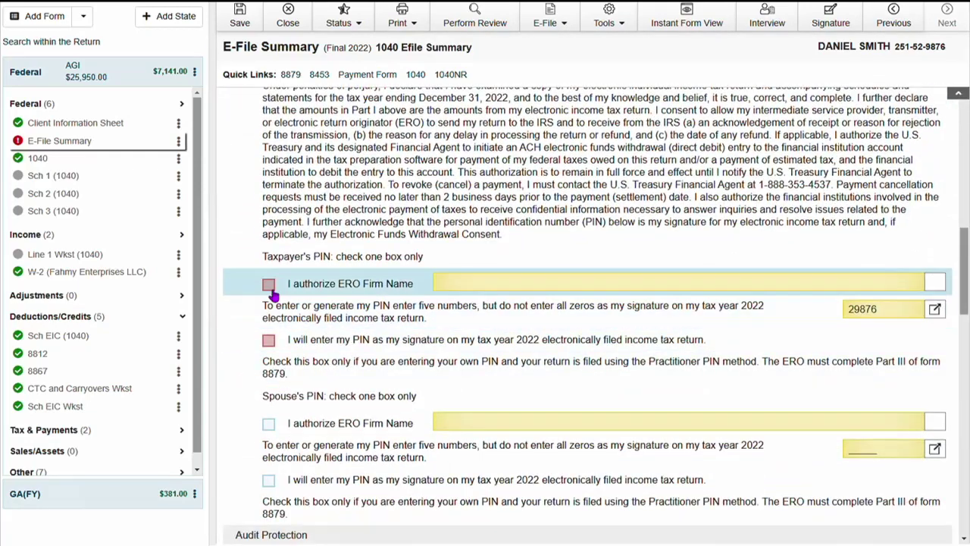
{"action": "left_click", "coordinate": [269, 285]}
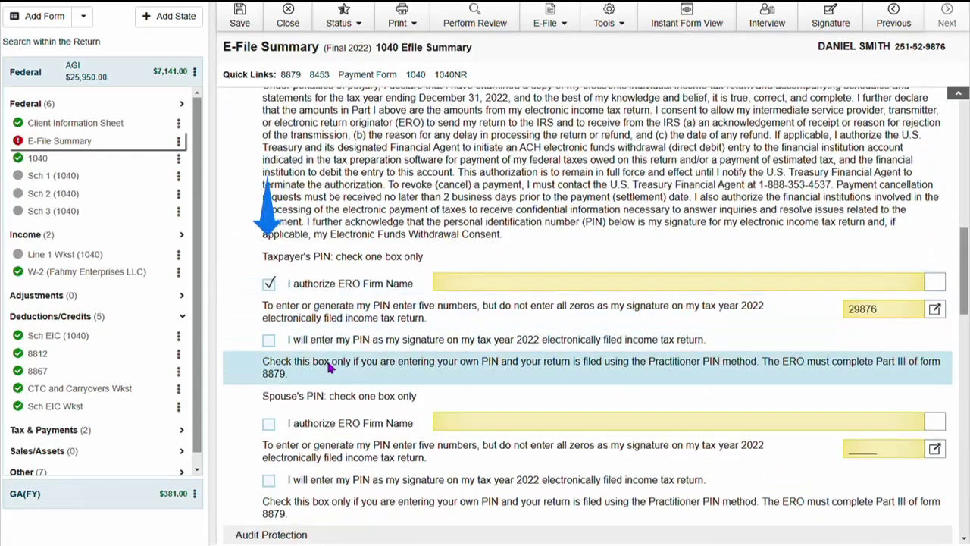
Choose Bank Product with EPS as the refund option and acknowledge the auto-populated bank account details
{"action": "scroll", "coordinate": [327, 388], "scroll_direction": "down", "scroll_amount": 3}
{"action": "scroll", "coordinate": [327, 390], "scroll_direction": "down", "scroll_amount": 6}
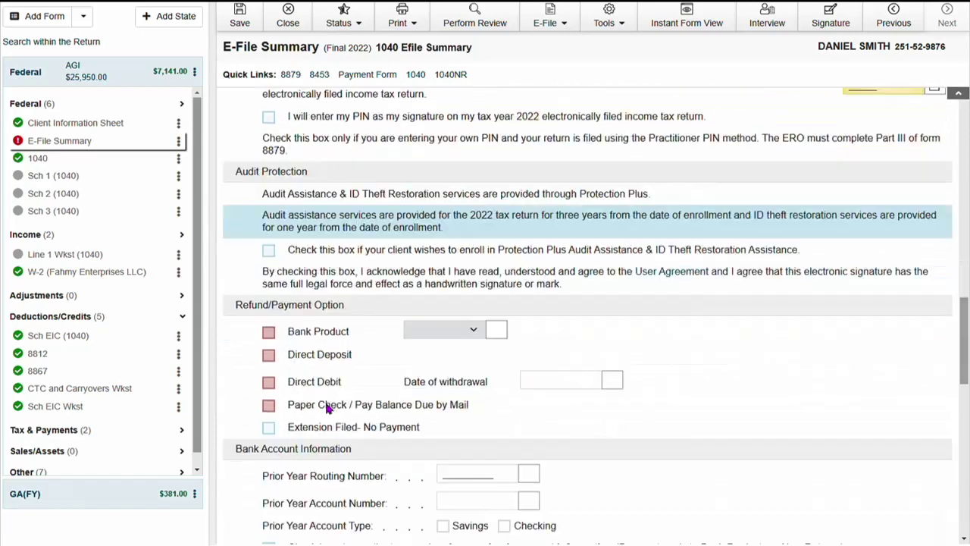
{"action": "scroll", "coordinate": [330, 381], "scroll_direction": "down", "scroll_amount": 1}
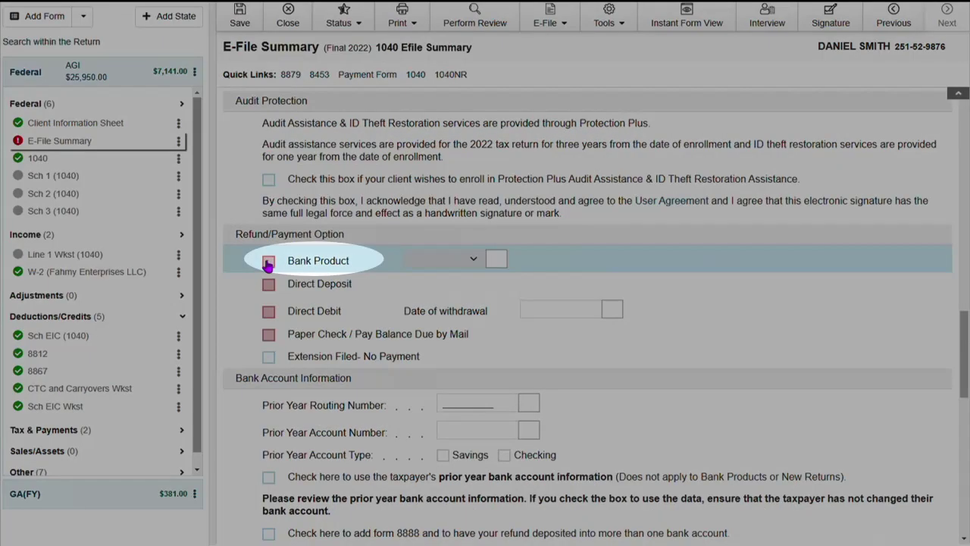
{"action": "left_click", "coordinate": [268, 263]}
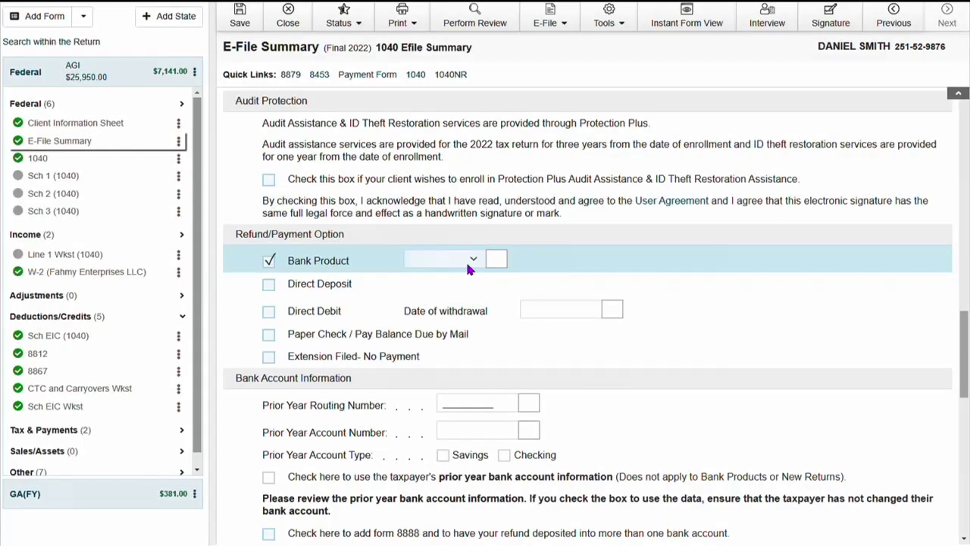
{"action": "left_click", "coordinate": [468, 265]}
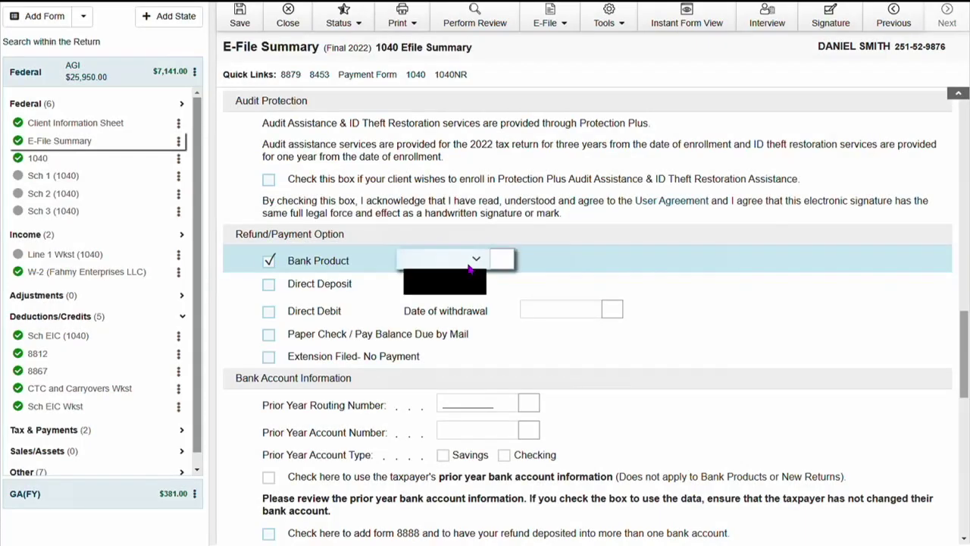
{"action": "left_click", "coordinate": [407, 289]}
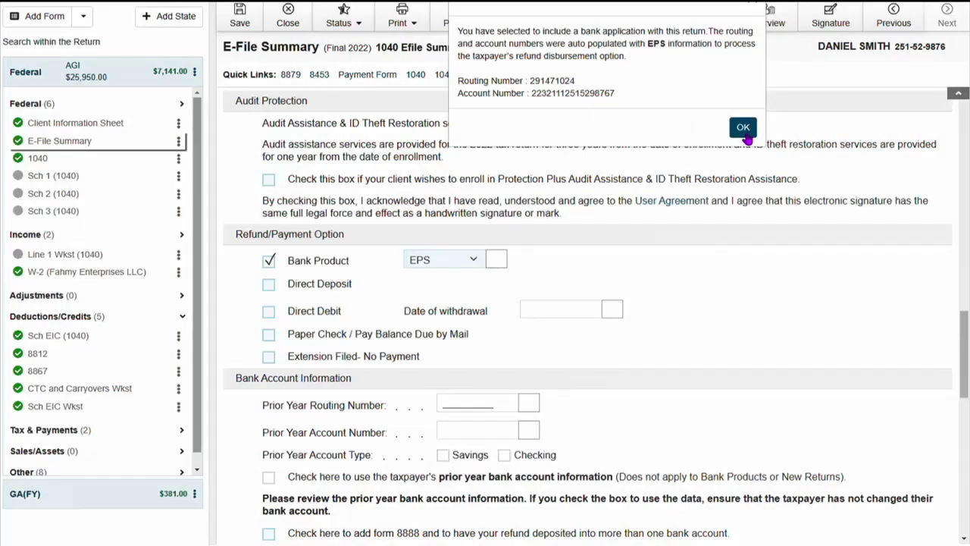
{"action": "left_click", "coordinate": [743, 127]}
{"action": "scroll", "coordinate": [598, 403], "scroll_direction": "down", "scroll_amount": 2}
{"action": "scroll", "coordinate": [597, 409], "scroll_direction": "down", "scroll_amount": 1}
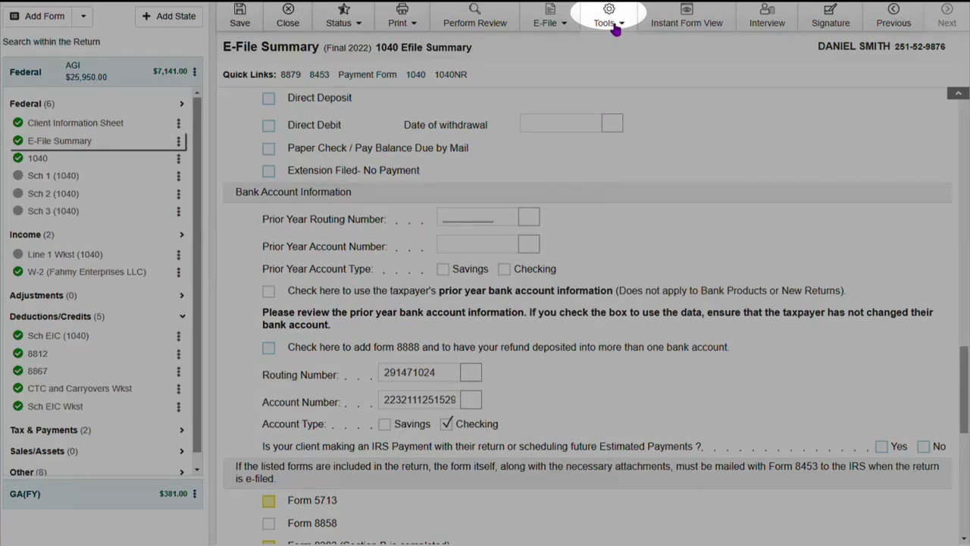
Open the return's invoice, set the 1040 form charge to 350 and check the resulting charges summary
{"action": "left_click", "coordinate": [615, 26]}
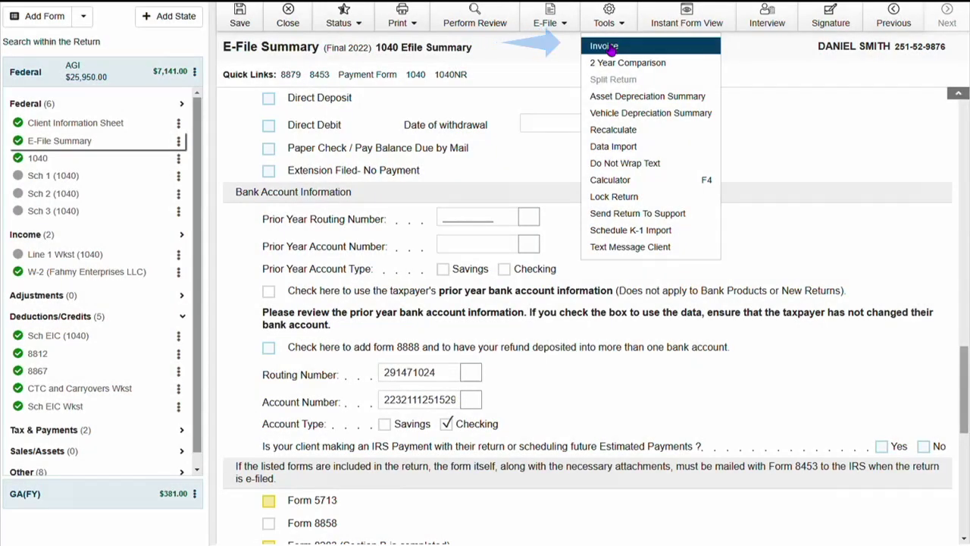
{"action": "left_click", "coordinate": [610, 47]}
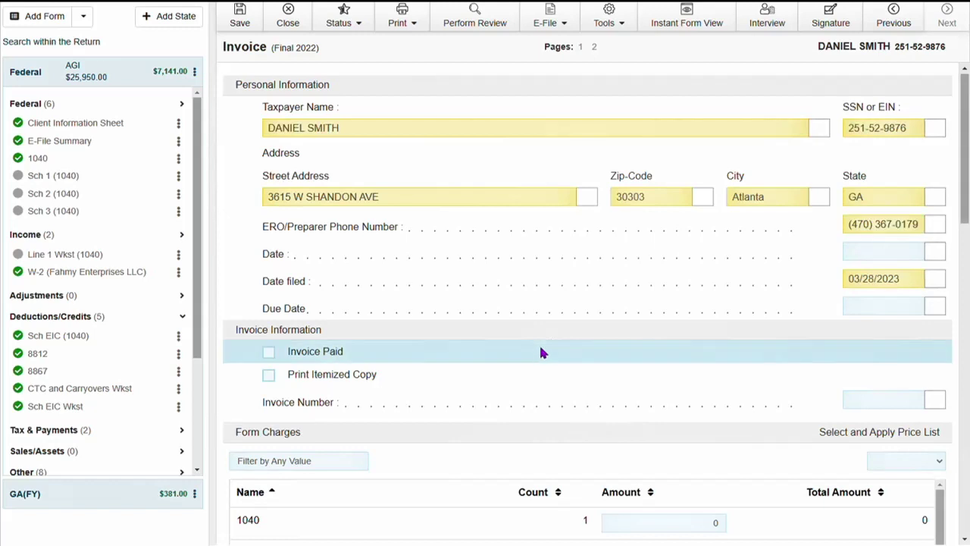
{"action": "scroll", "coordinate": [541, 349], "scroll_direction": "down", "scroll_amount": 3}
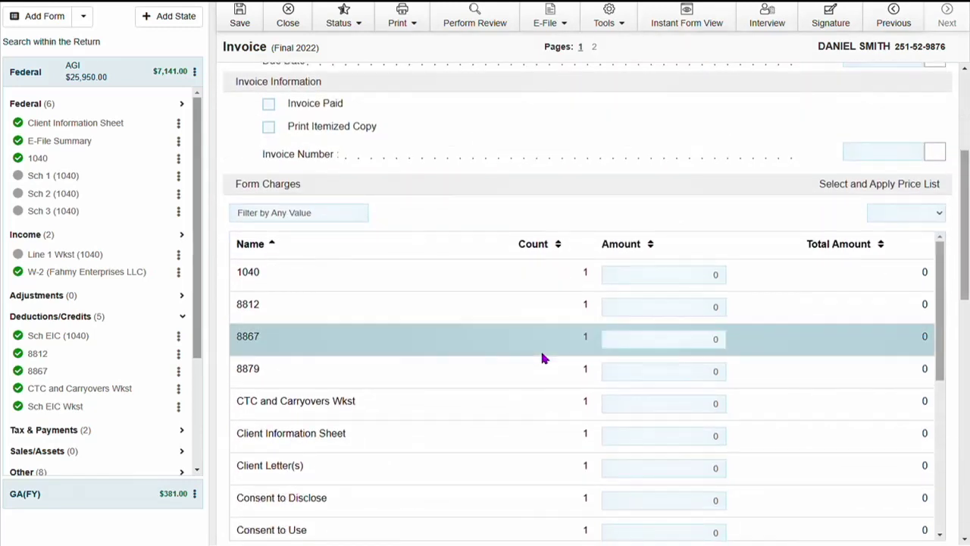
{"action": "scroll", "coordinate": [546, 359], "scroll_direction": "down", "scroll_amount": 1}
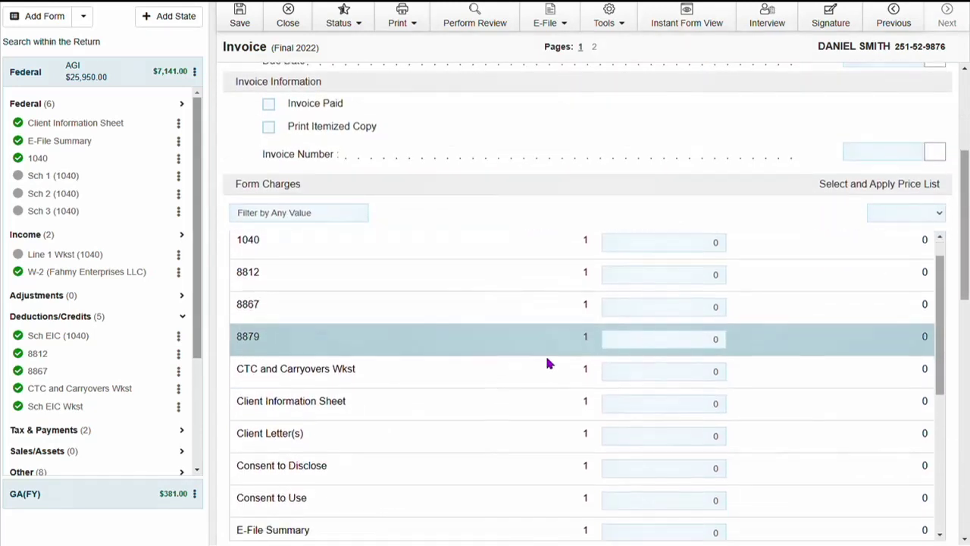
{"action": "scroll", "coordinate": [551, 353], "scroll_direction": "down", "scroll_amount": 1}
{"action": "scroll", "coordinate": [686, 333], "scroll_direction": "up", "scroll_amount": 2}
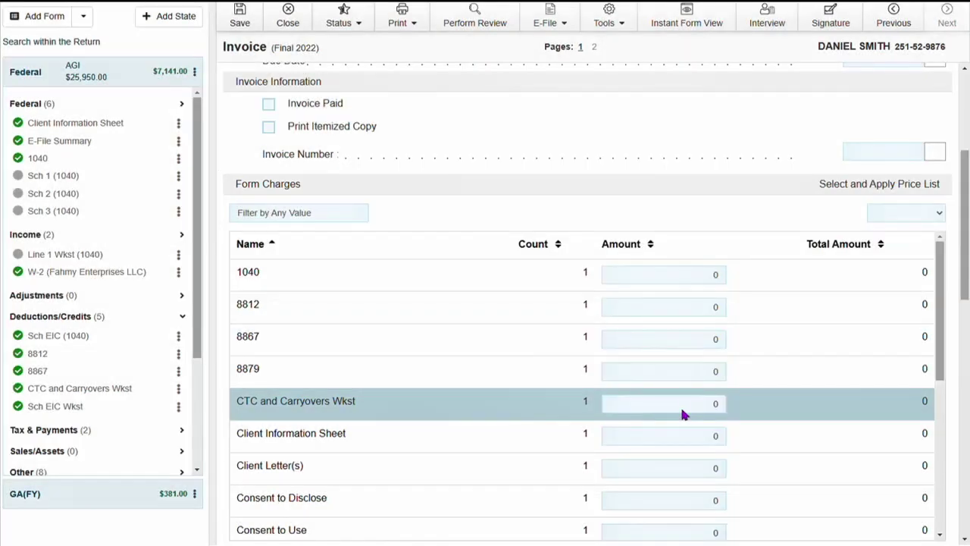
{"action": "left_click", "coordinate": [706, 277]}
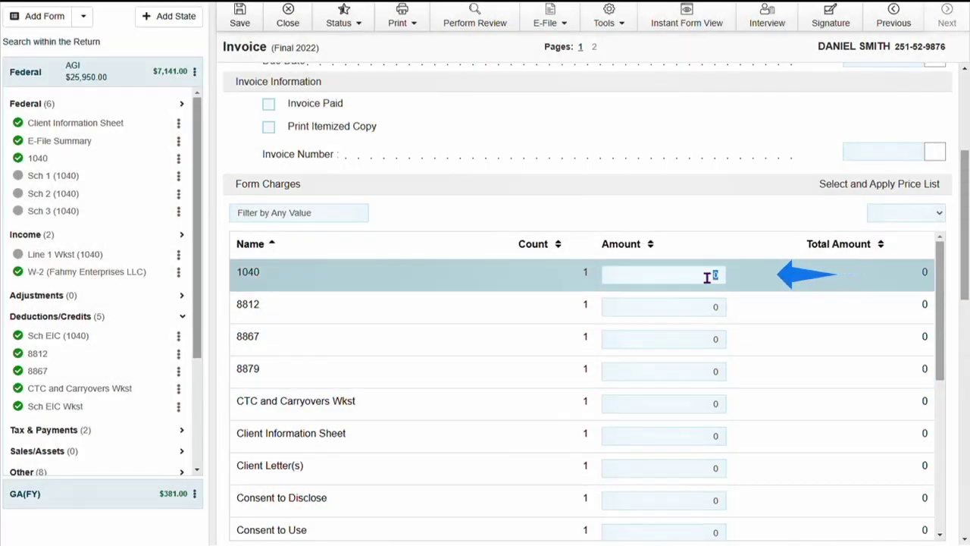
{"action": "type", "text": "350"}
{"action": "left_click", "coordinate": [767, 313]}
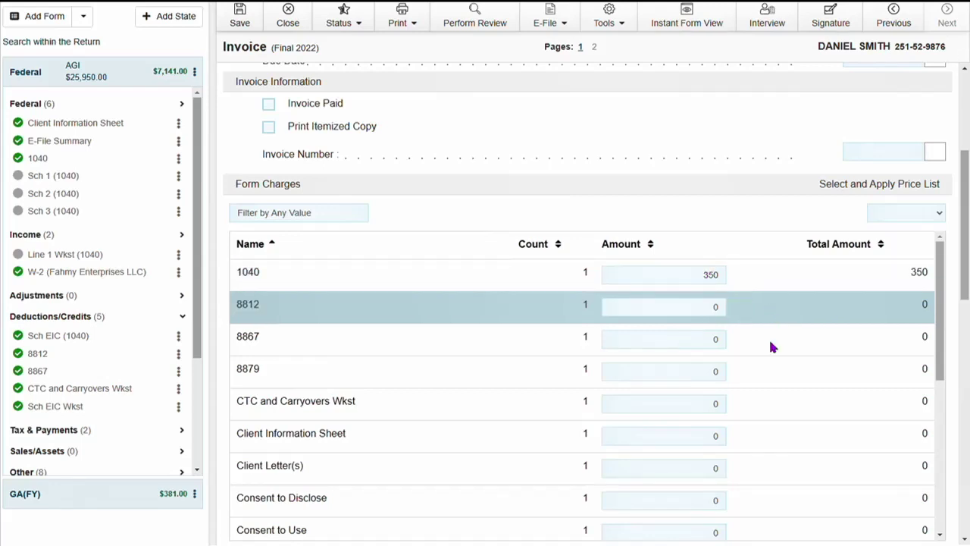
{"action": "scroll", "coordinate": [766, 360], "scroll_direction": "down", "scroll_amount": 8}
{"action": "scroll", "coordinate": [809, 455], "scroll_direction": "down", "scroll_amount": 10}
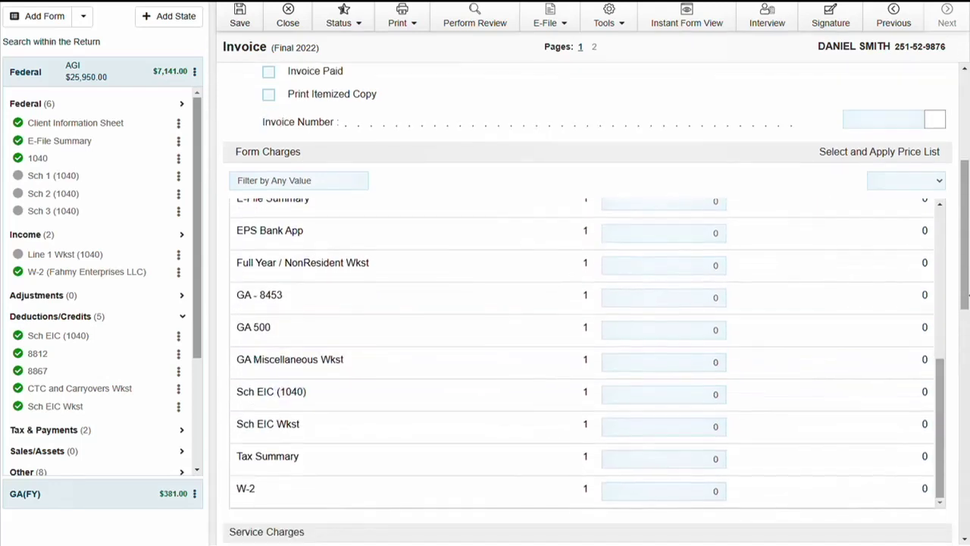
{"action": "scroll", "coordinate": [591, 303], "scroll_direction": "down", "scroll_amount": 5}
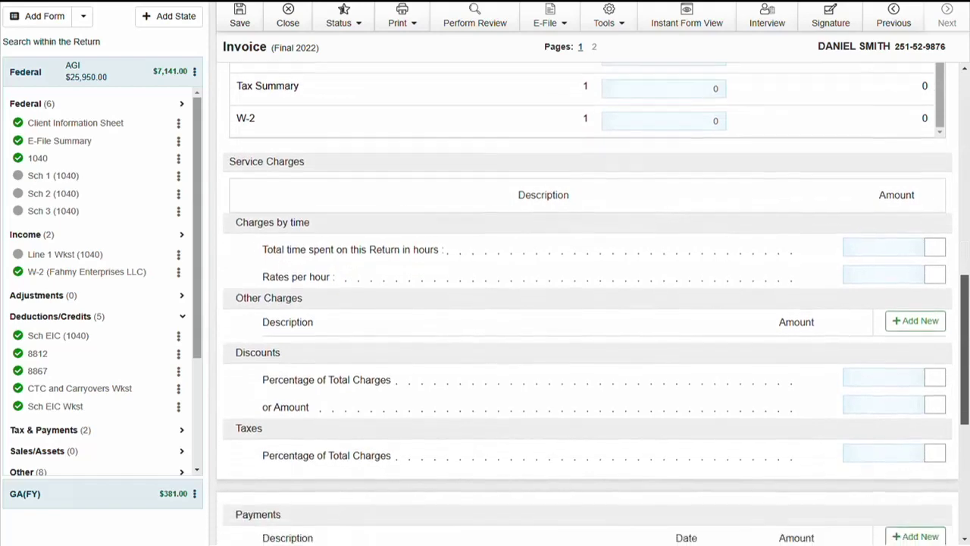
{"action": "scroll", "coordinate": [591, 303], "scroll_direction": "down", "scroll_amount": 3}
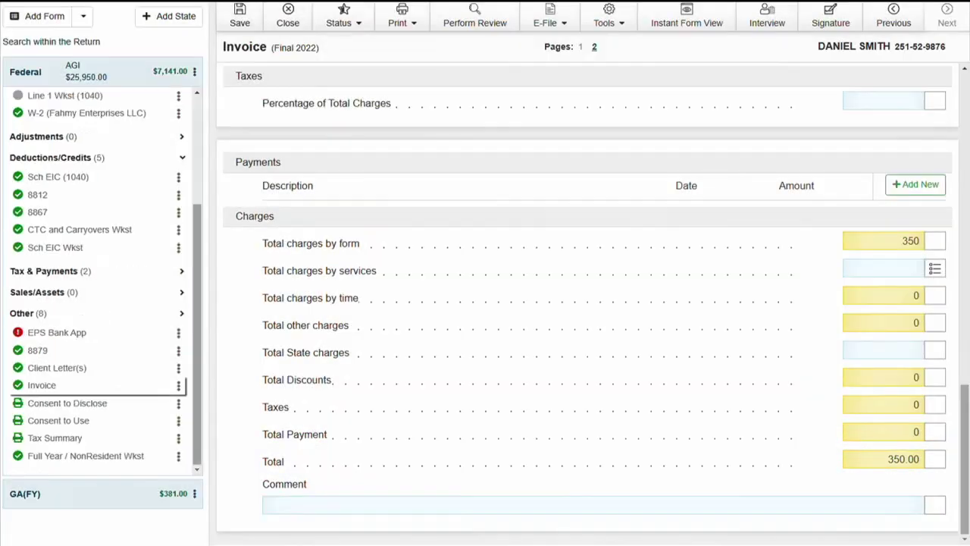
In the EPS Bank App, set the taxpayer's Group A ID type to Driver's License Number
{"action": "left_click", "coordinate": [74, 337]}
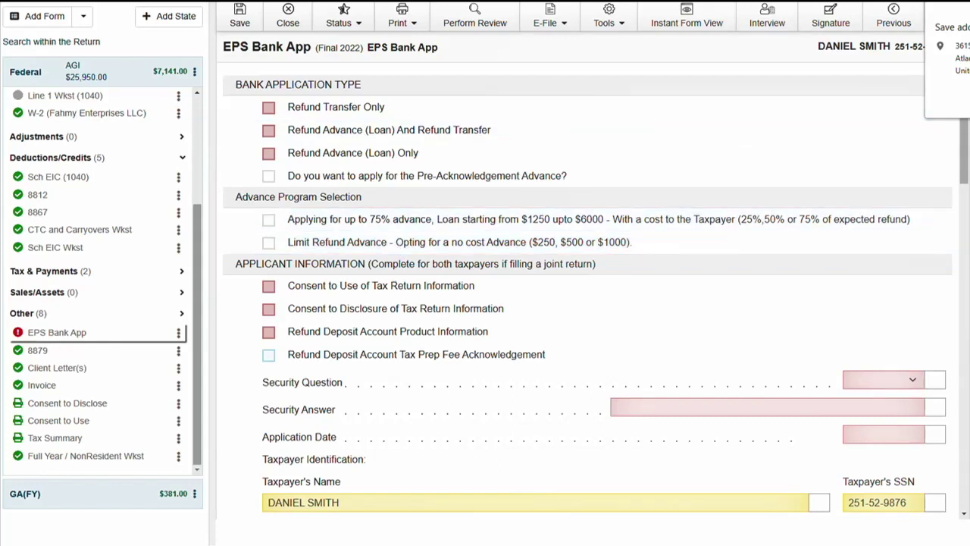
{"action": "scroll", "coordinate": [523, 192], "scroll_direction": "down", "scroll_amount": 10}
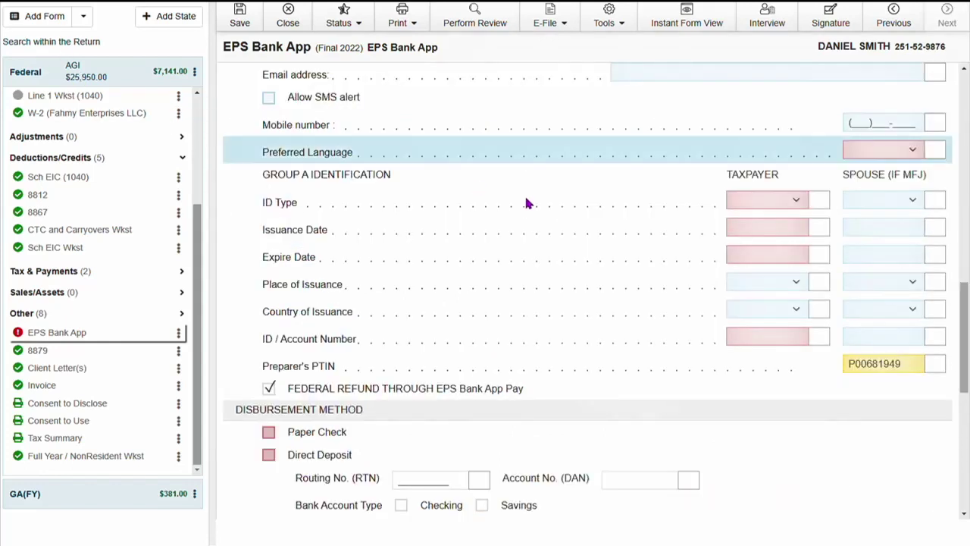
{"action": "left_click", "coordinate": [781, 203]}
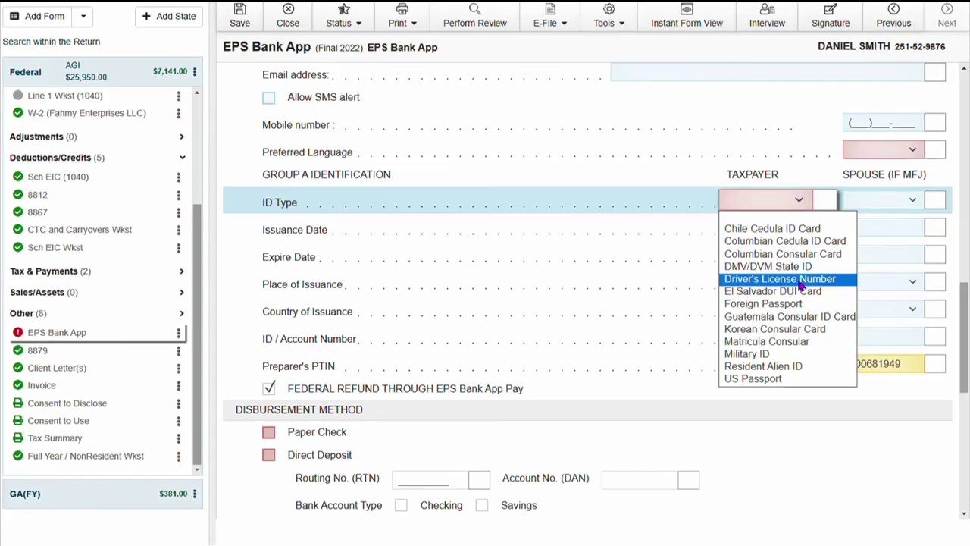
{"action": "left_click", "coordinate": [798, 281]}
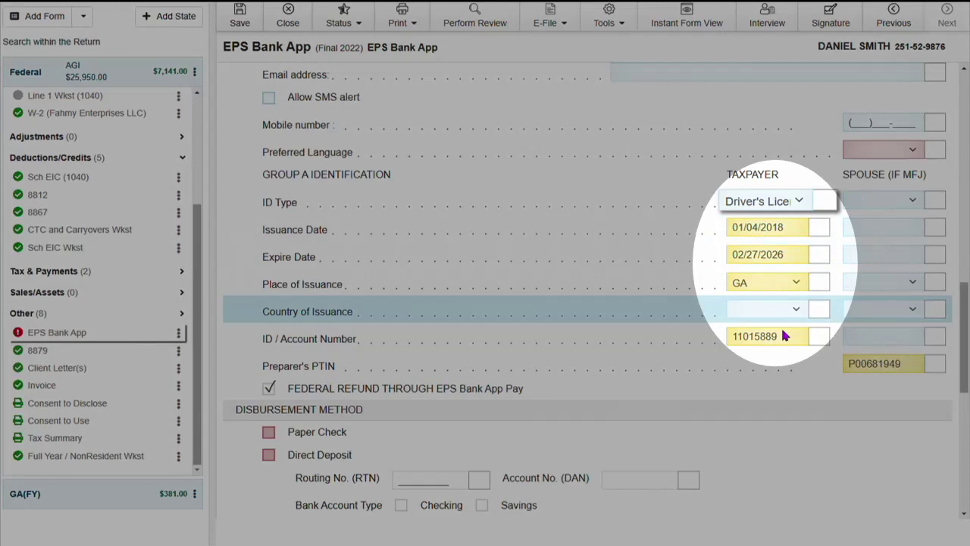
{"action": "left_click", "coordinate": [785, 336]}
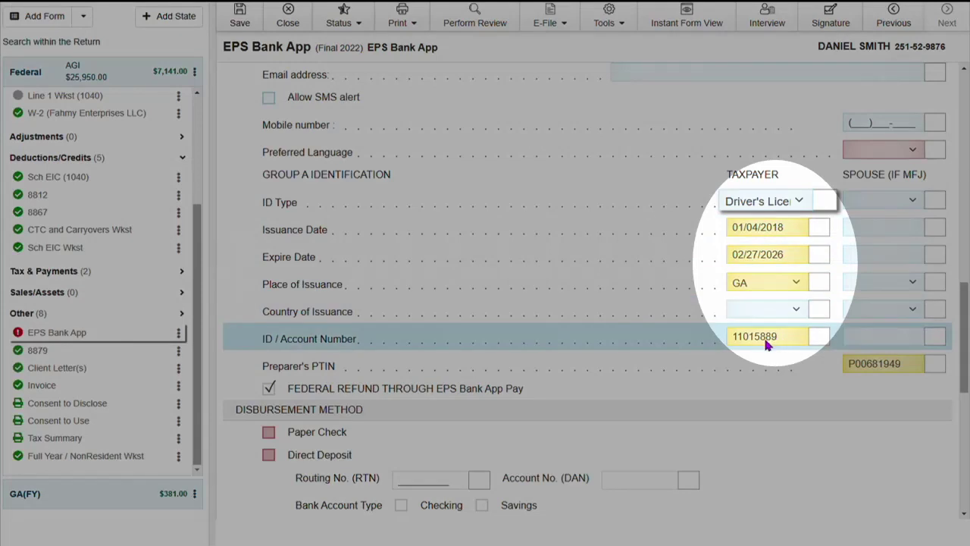
{"action": "scroll", "coordinate": [767, 344], "scroll_direction": "down", "scroll_amount": 2}
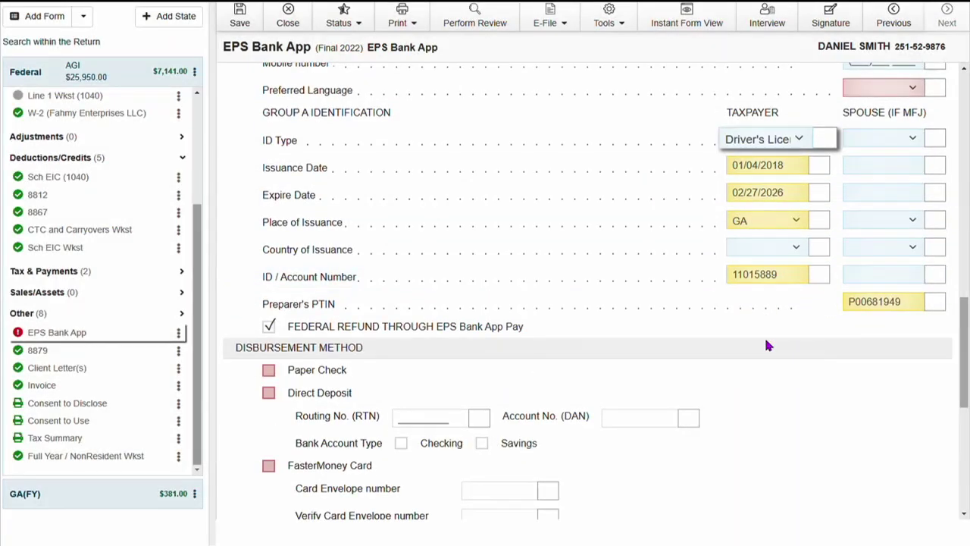
Choose Direct Deposit as the EPS Bank App's disbursement method and check the refund transfer fees and projected check amounts
{"action": "scroll", "coordinate": [765, 345], "scroll_direction": "down", "scroll_amount": 4}
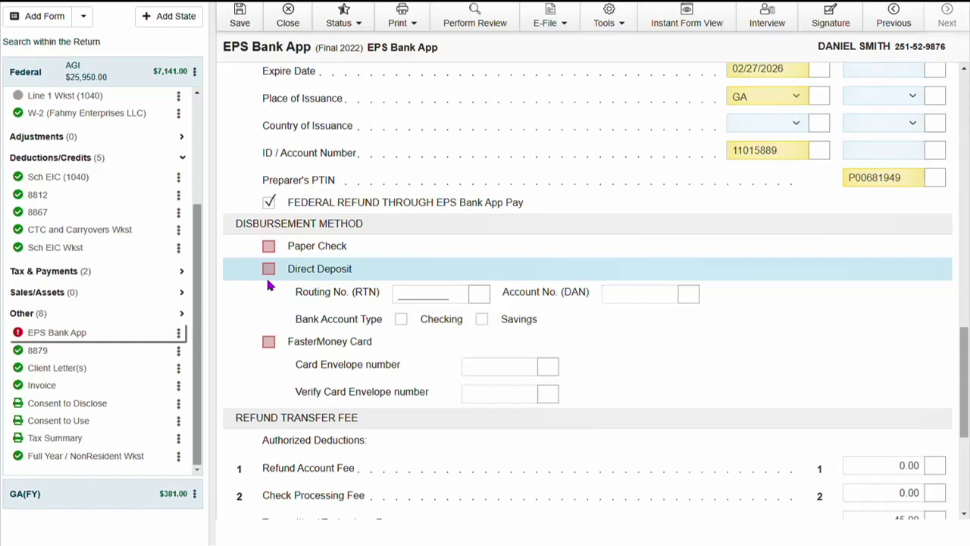
{"action": "left_click", "coordinate": [268, 272]}
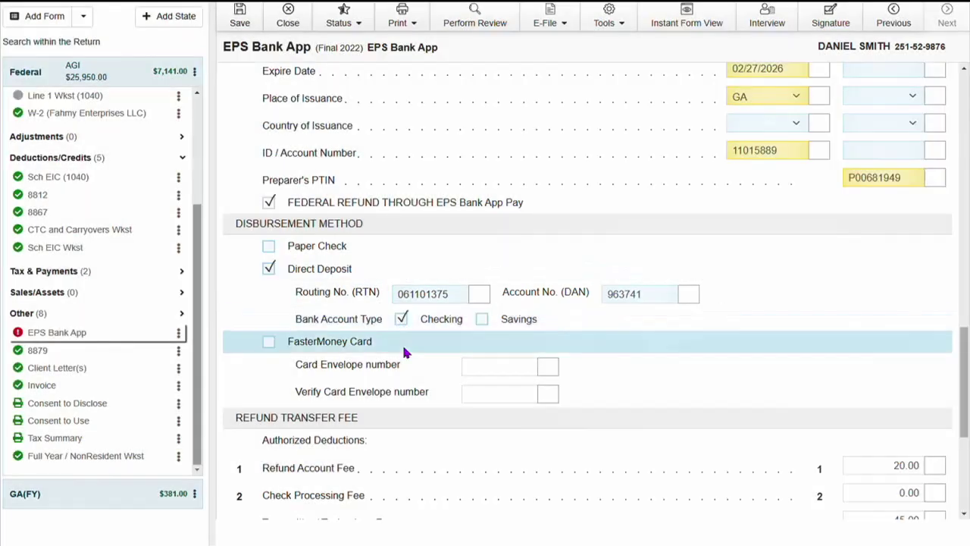
{"action": "scroll", "coordinate": [402, 344], "scroll_direction": "down", "scroll_amount": 1}
{"action": "scroll", "coordinate": [401, 343], "scroll_direction": "down", "scroll_amount": 2}
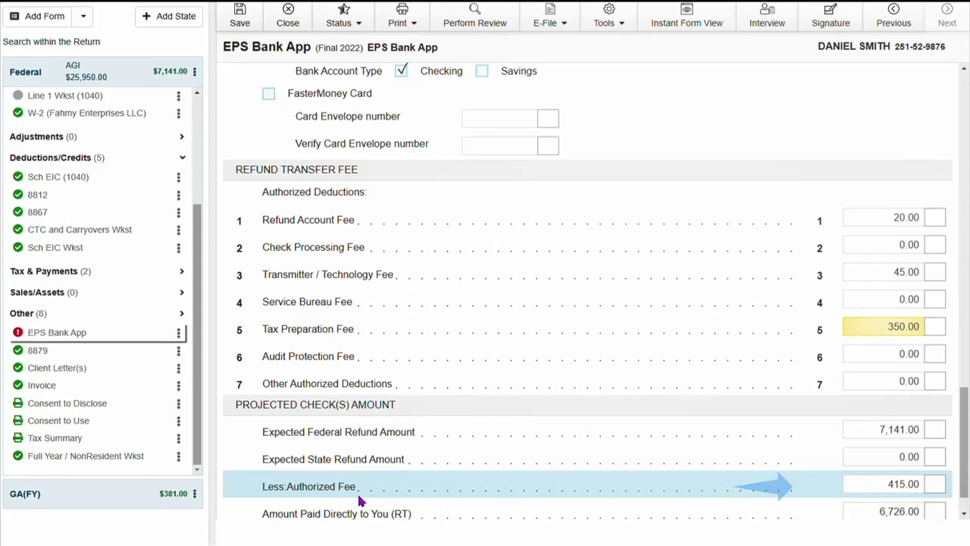
{"action": "scroll", "coordinate": [361, 500], "scroll_direction": "down", "scroll_amount": 1}
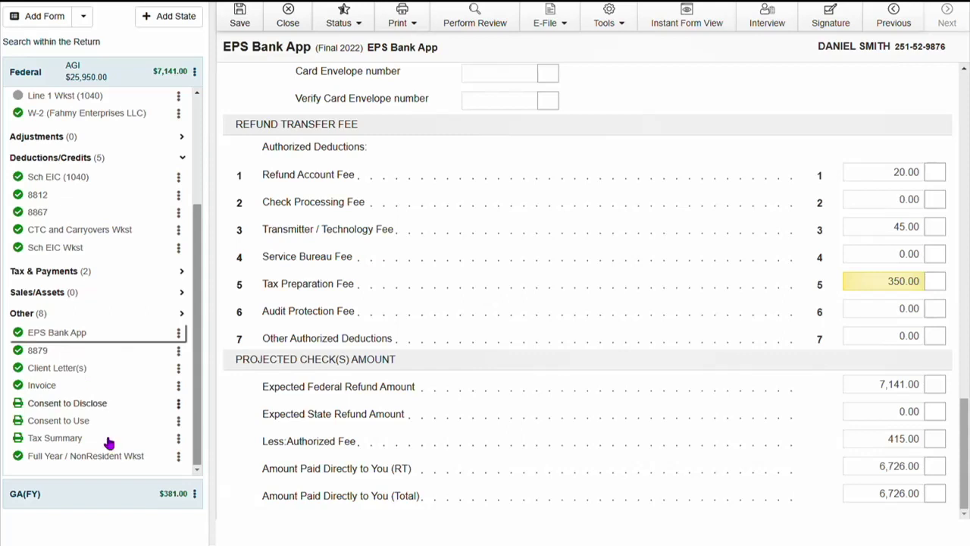
Open the Georgia GA 500 form and select State Direct Deposit in its Financial Transaction section
{"action": "left_click", "coordinate": [89, 495]}
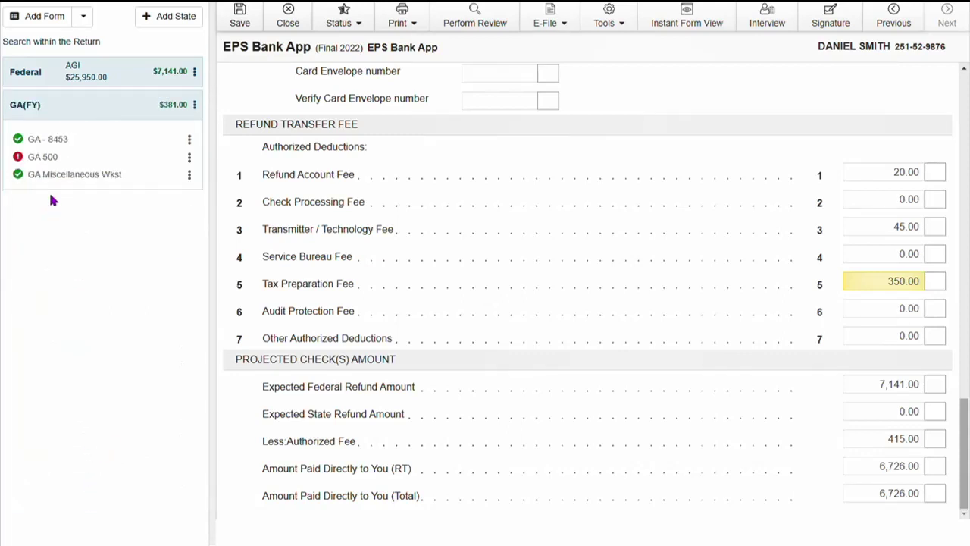
{"action": "left_click", "coordinate": [43, 159]}
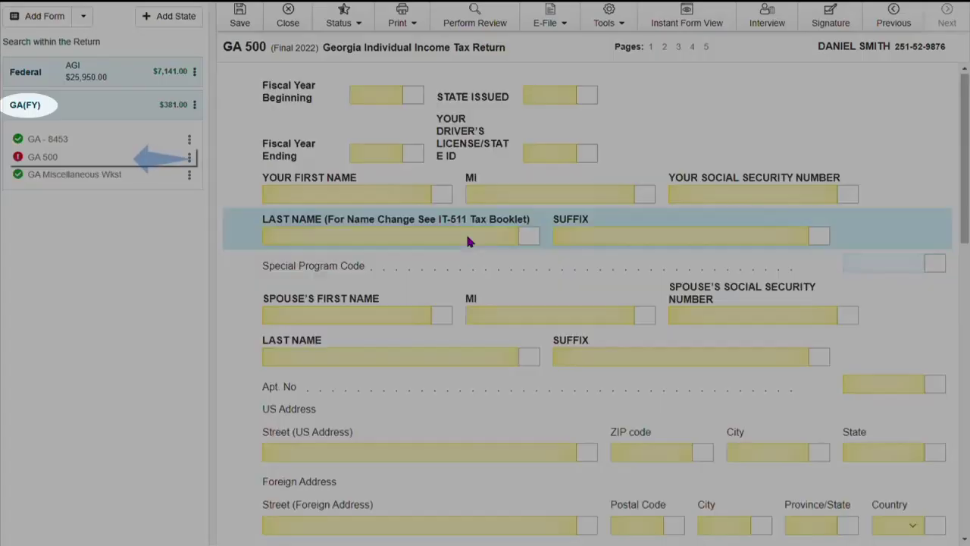
{"action": "scroll", "coordinate": [608, 427], "scroll_direction": "down", "scroll_amount": 3}
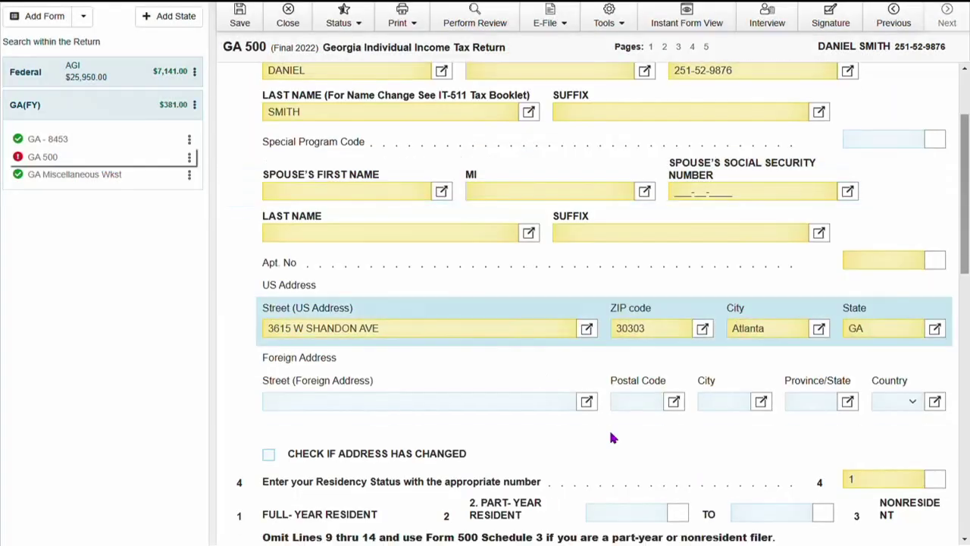
{"action": "left_click_drag", "start_coordinate": [965, 266], "coordinate": [966, 478]}
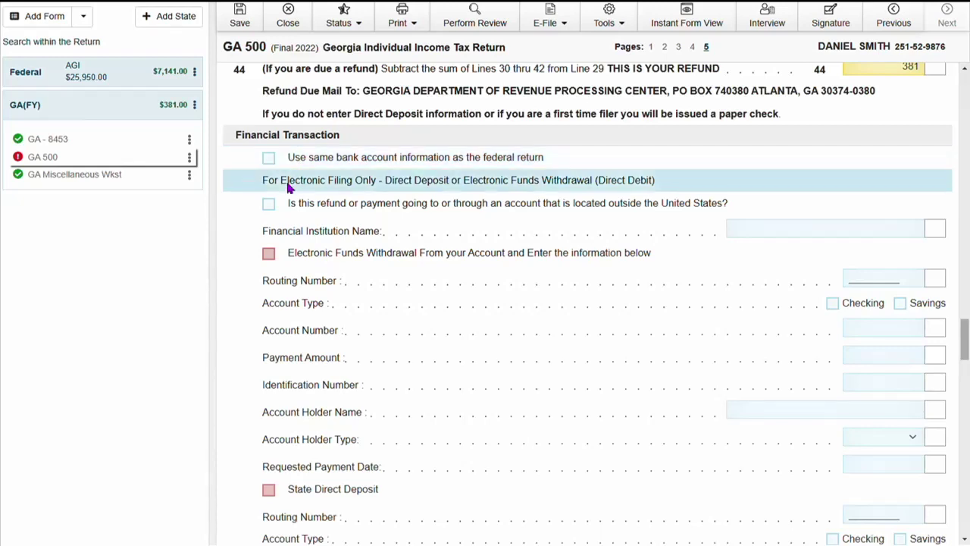
{"action": "scroll", "coordinate": [270, 275], "scroll_direction": "down", "scroll_amount": 3}
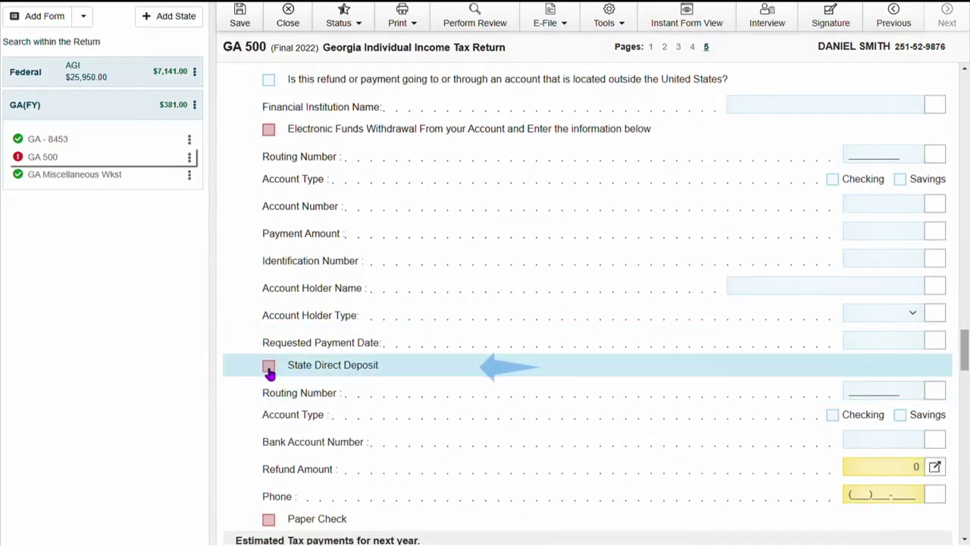
{"action": "left_click", "coordinate": [270, 369]}
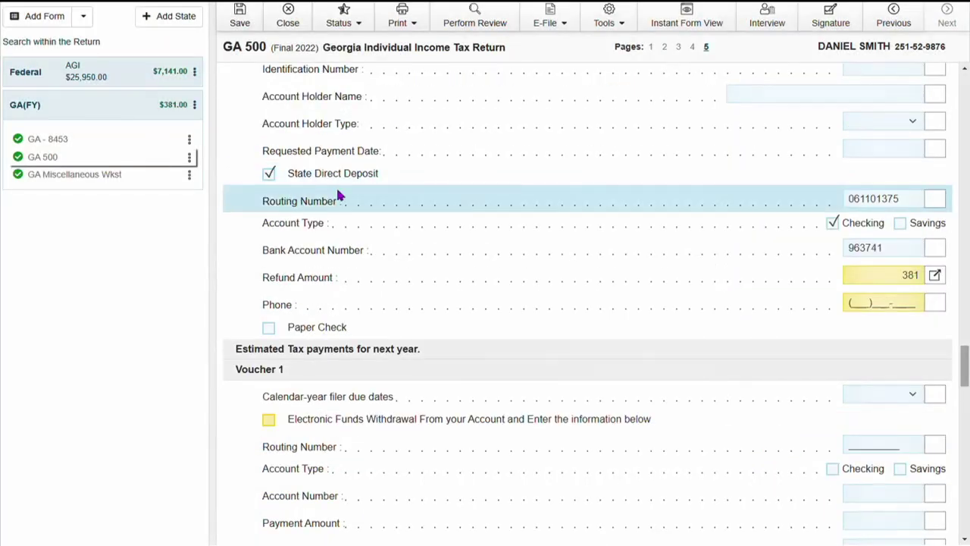
Perform a review of the return across all forms and resolve the occupation warning by entering TECH as the taxpayer's occupation
{"action": "left_click", "coordinate": [475, 23]}
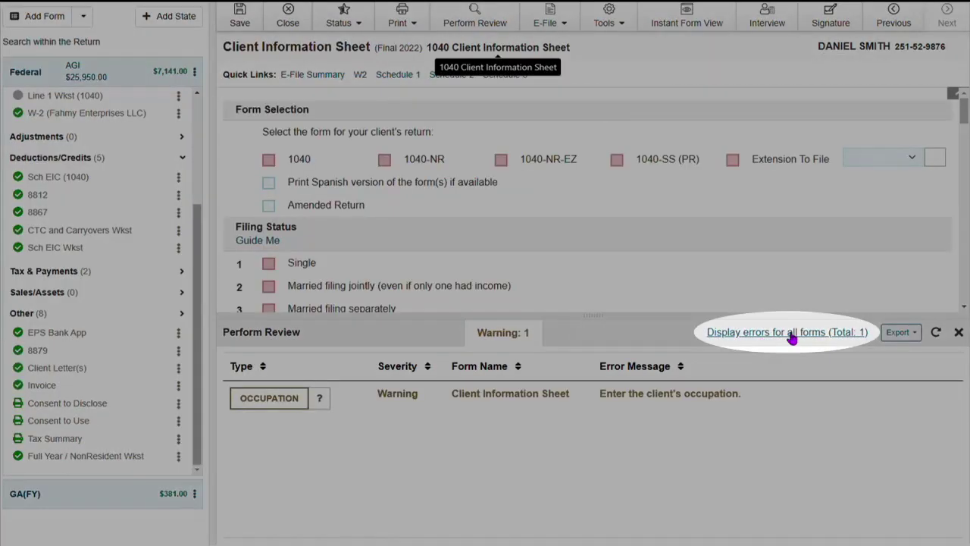
{"action": "left_click", "coordinate": [790, 334]}
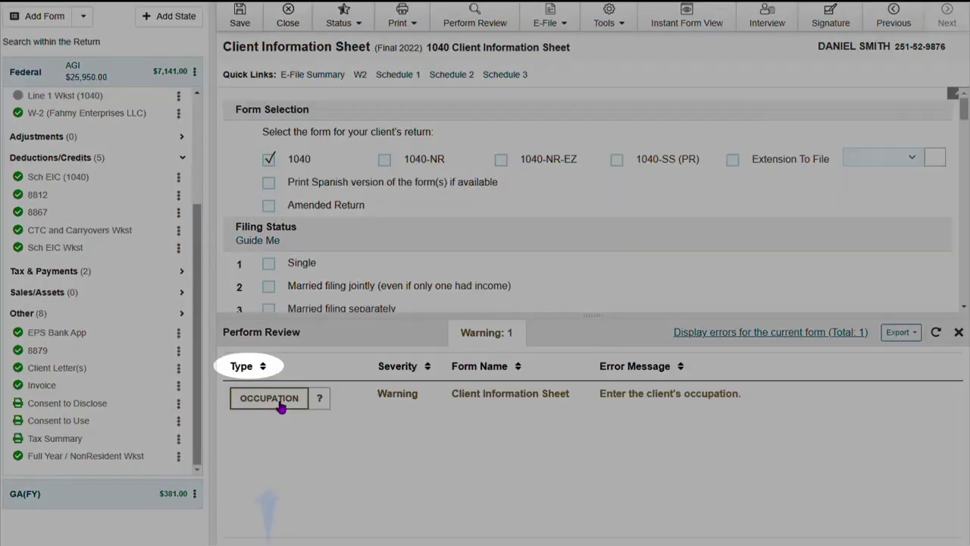
{"action": "left_click", "coordinate": [269, 398]}
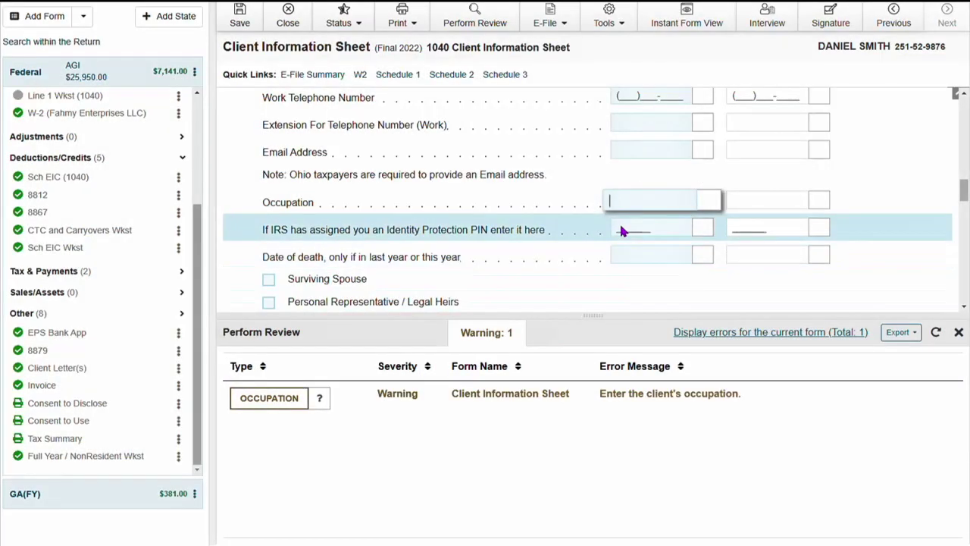
{"action": "type", "text": "T"}
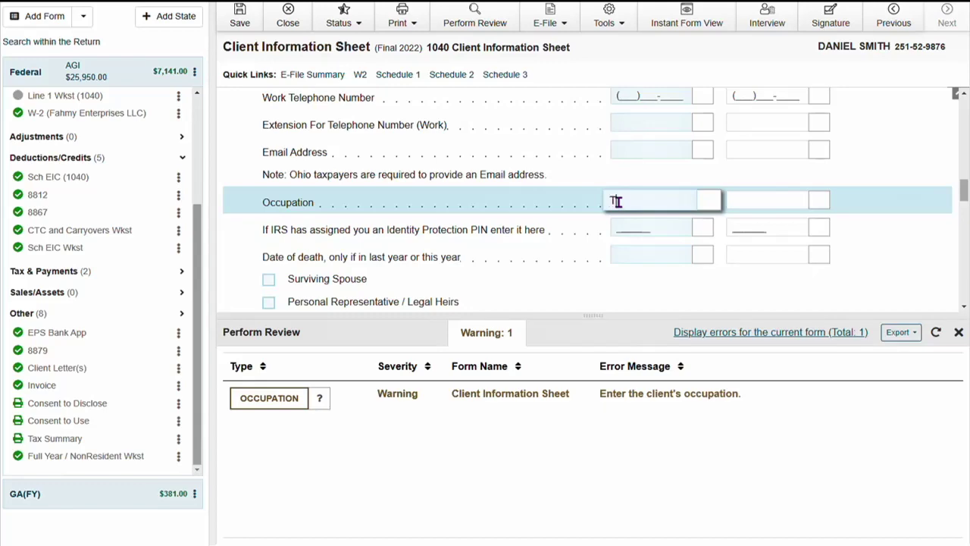
{"action": "type", "text": "ECH"}
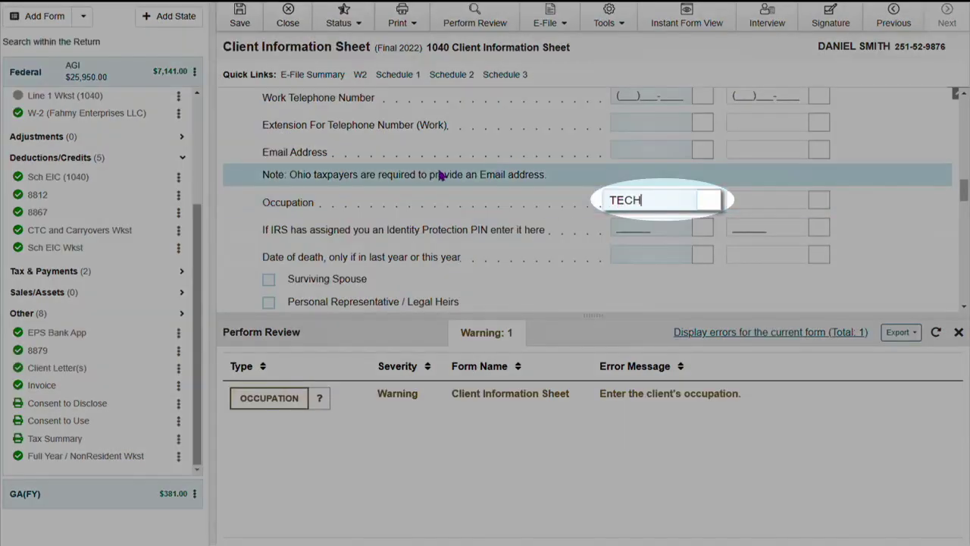
{"action": "key", "text": "Return"}
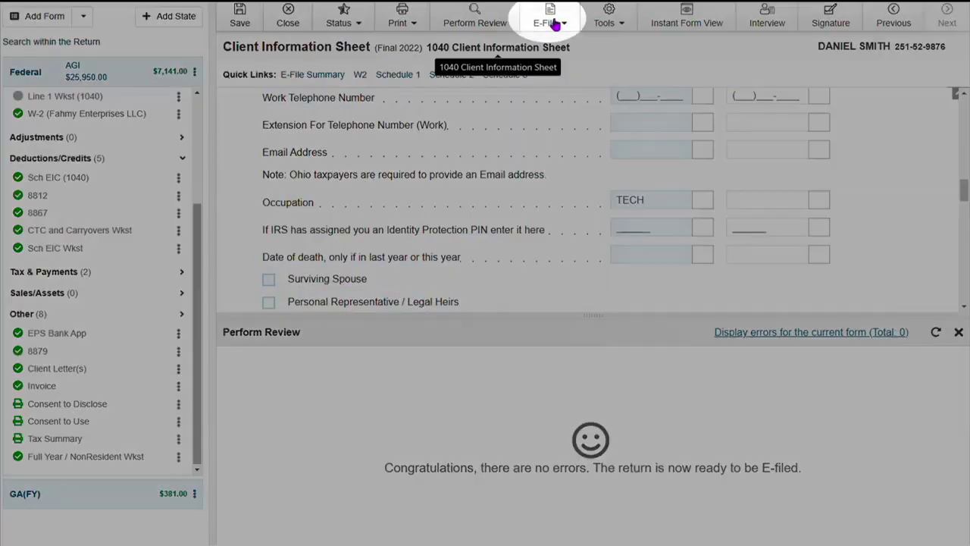
Start transmitting the return and select the Federal 1040, GA 500 and EPS items for e-filing
{"action": "left_click", "coordinate": [557, 22]}
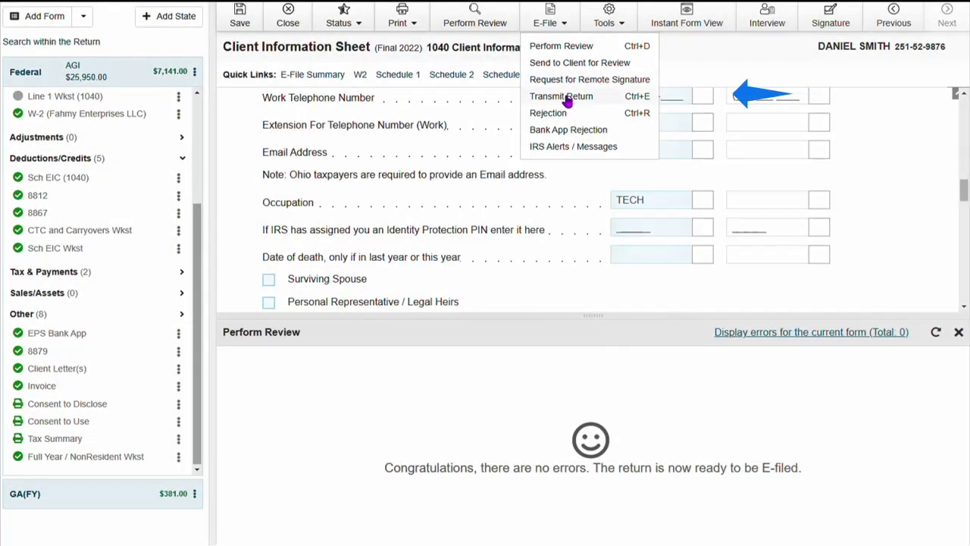
{"action": "left_click", "coordinate": [567, 97]}
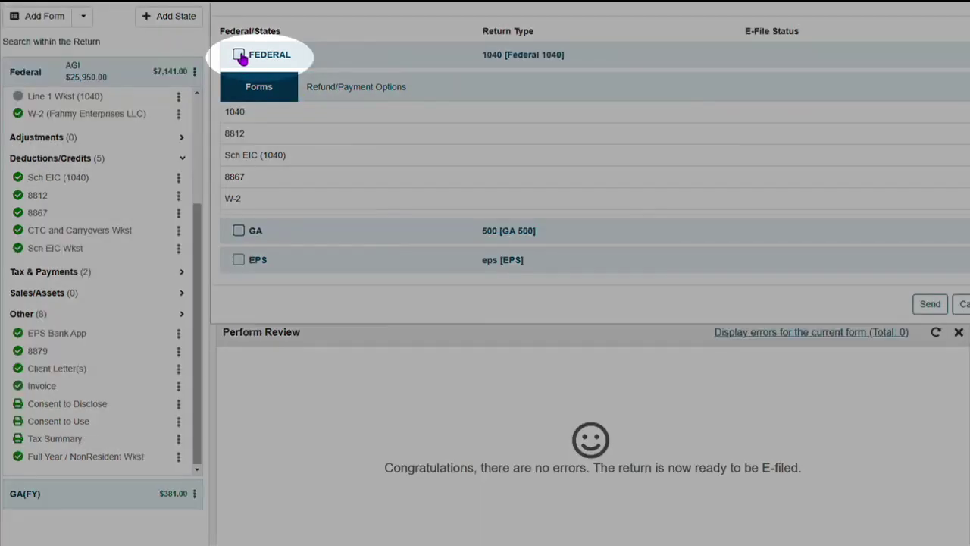
{"action": "left_click", "coordinate": [239, 55]}
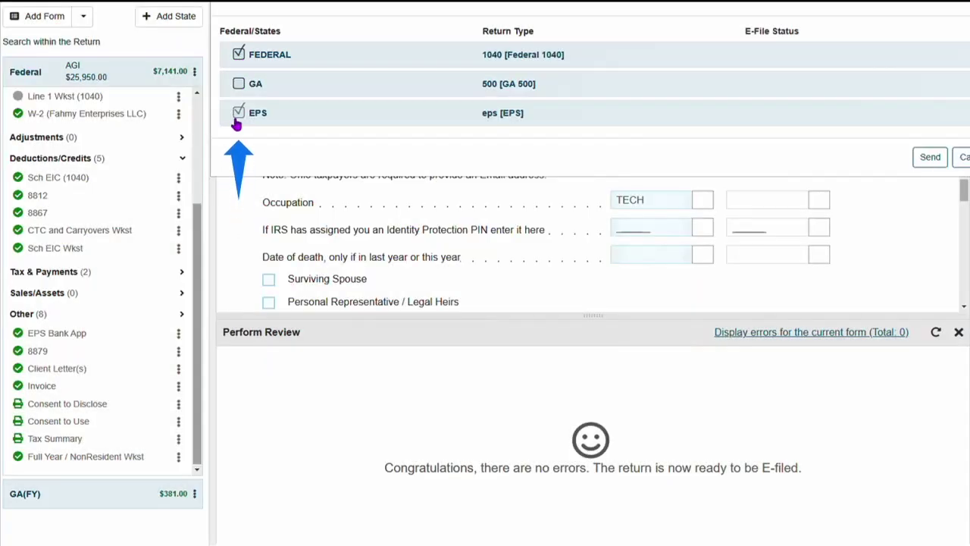
{"action": "left_click", "coordinate": [238, 84]}
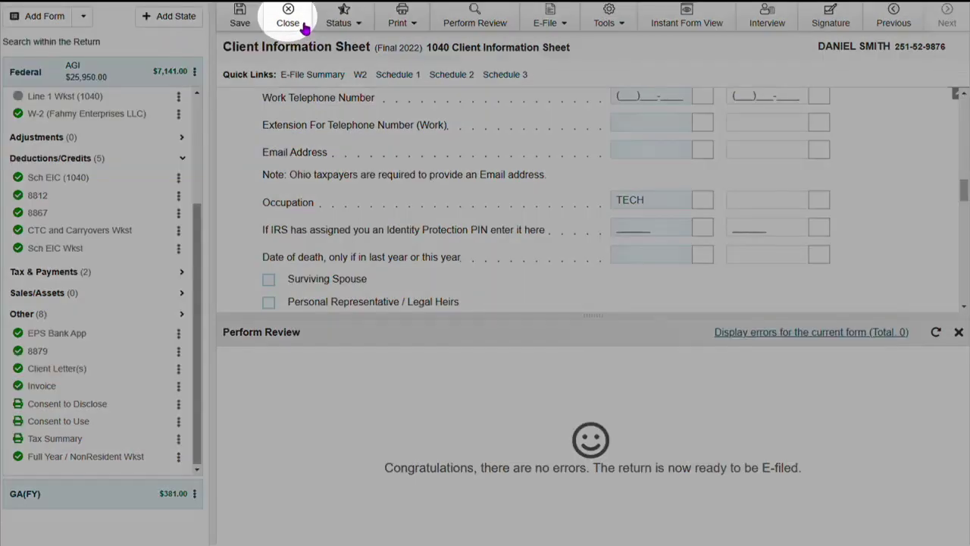
Close the tax return and confirm the closing
{"action": "left_click", "coordinate": [304, 27]}
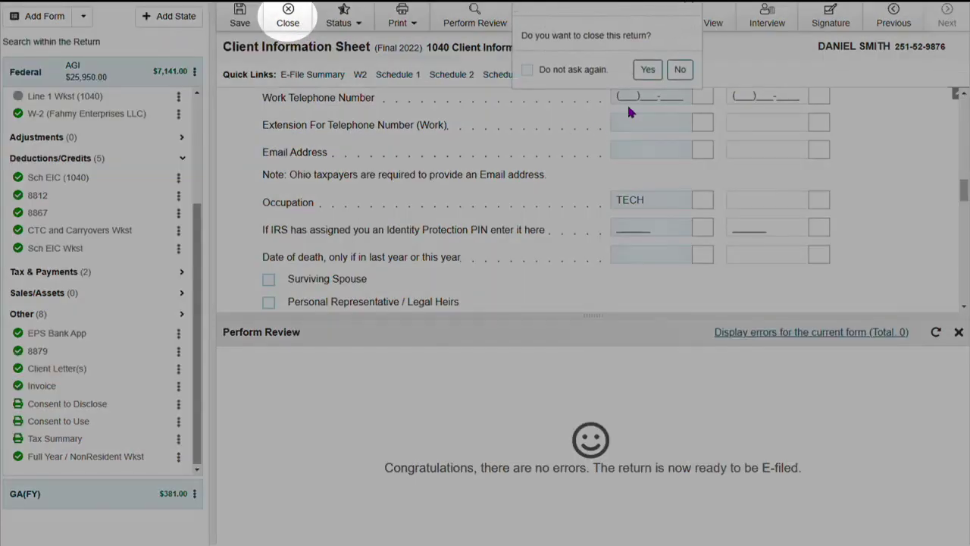
{"action": "left_click", "coordinate": [650, 70]}
{"action": "left_click", "coordinate": [651, 68]}
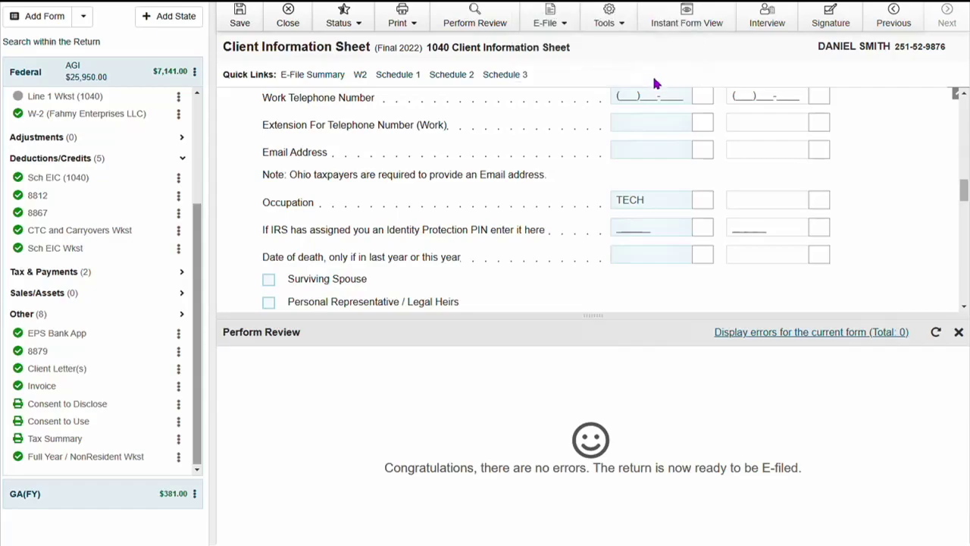